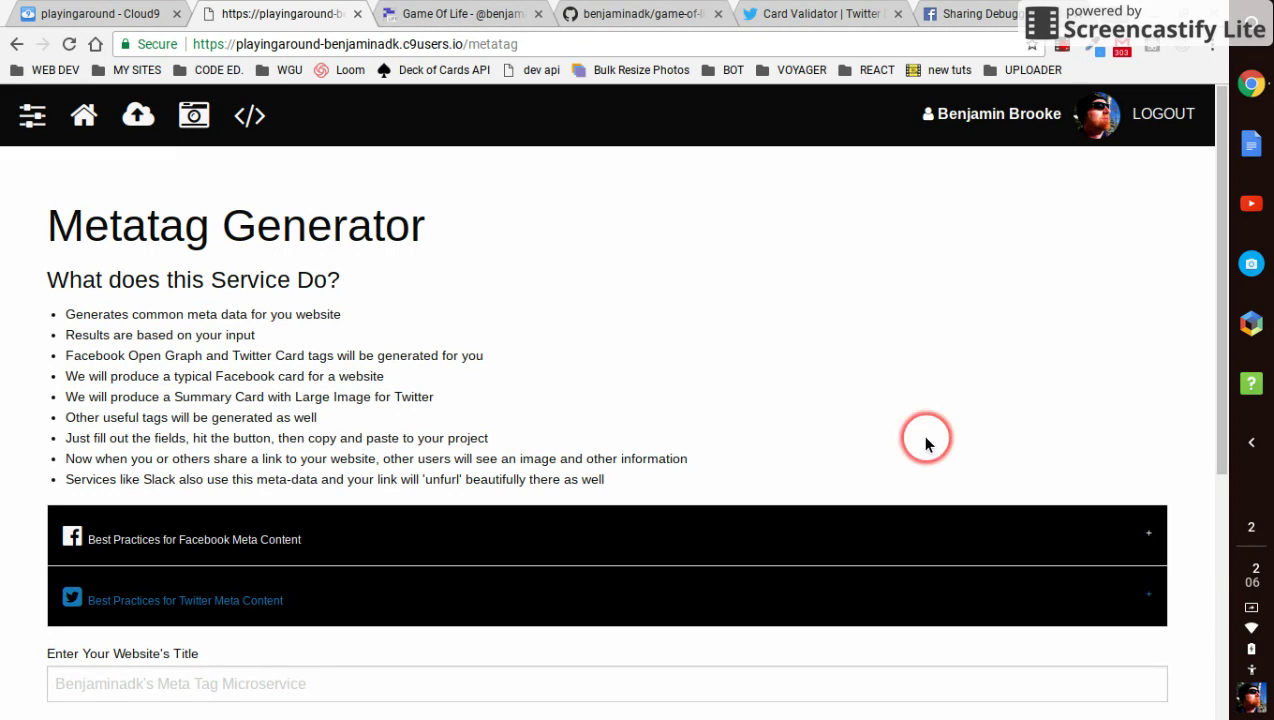
# Switch to the Game Of Life page and select its address to copy it
pyautogui.click(83, 121)
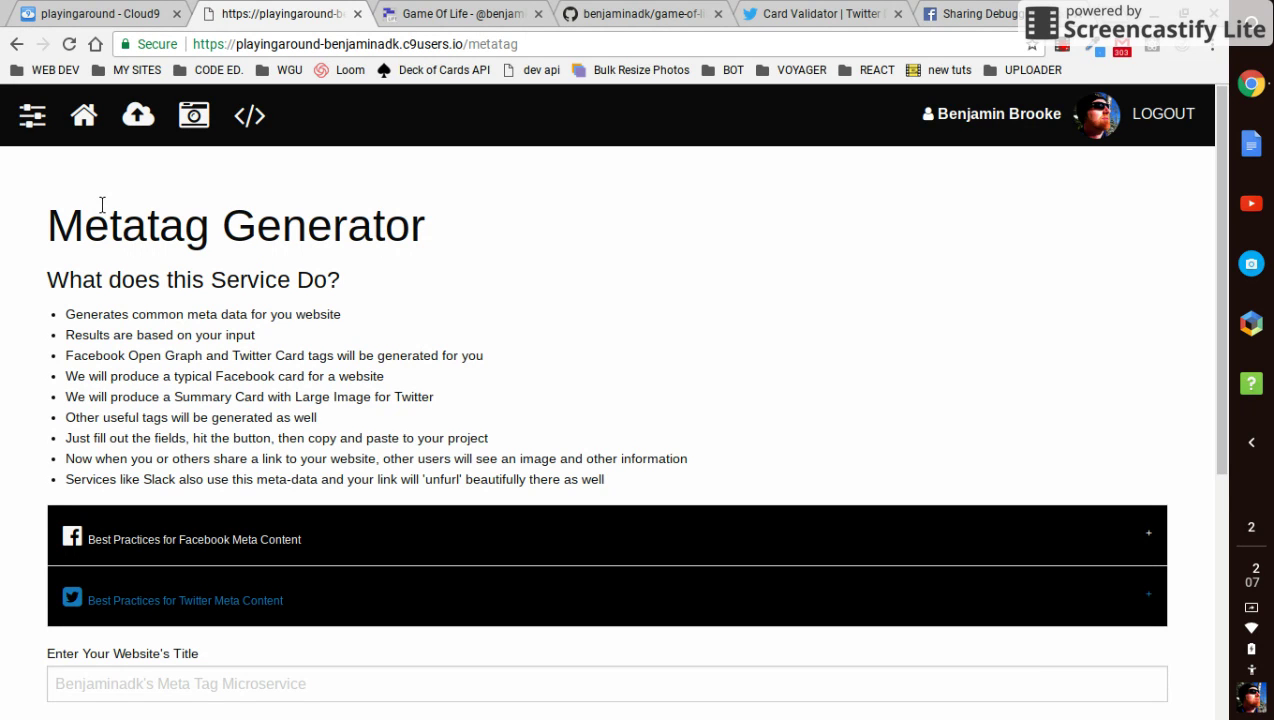
pyautogui.click(420, 14)
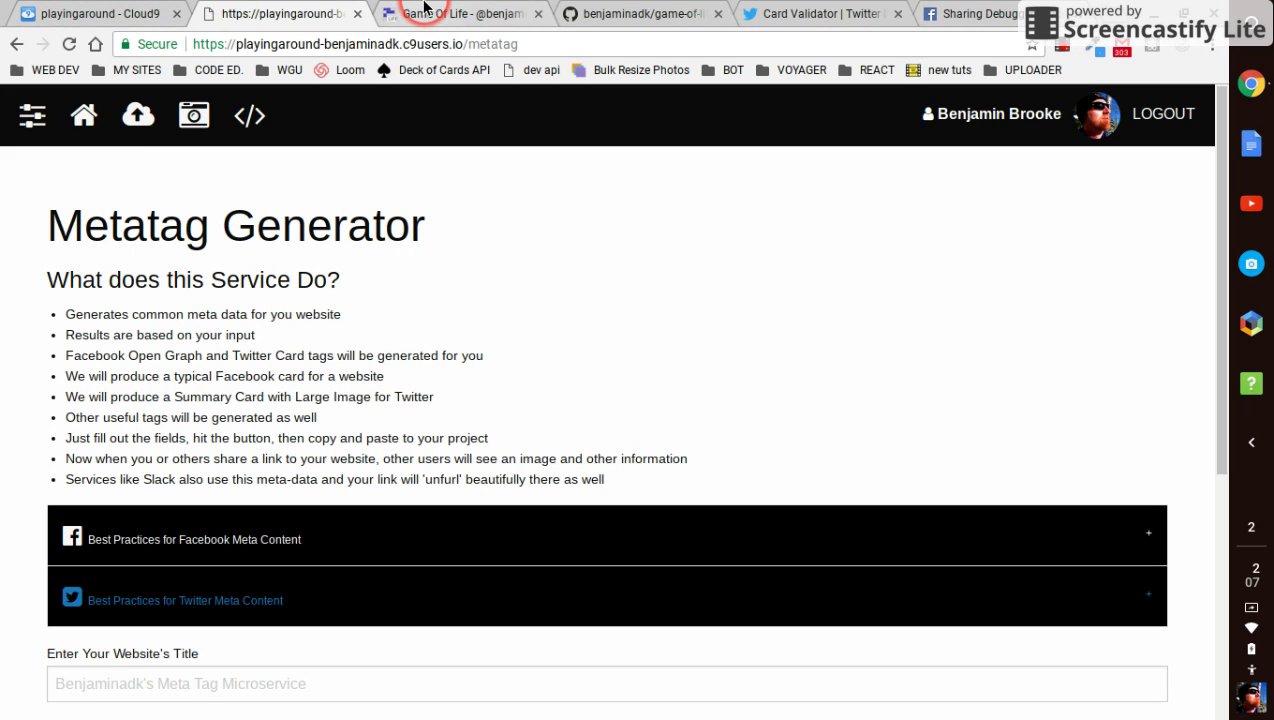
pyautogui.click(204, 43)
pyautogui.rightClick(421, 46)
# Copy the Game Of Life address and run a card preview for it in Twitter Card Validator
pyautogui.click(441, 122)
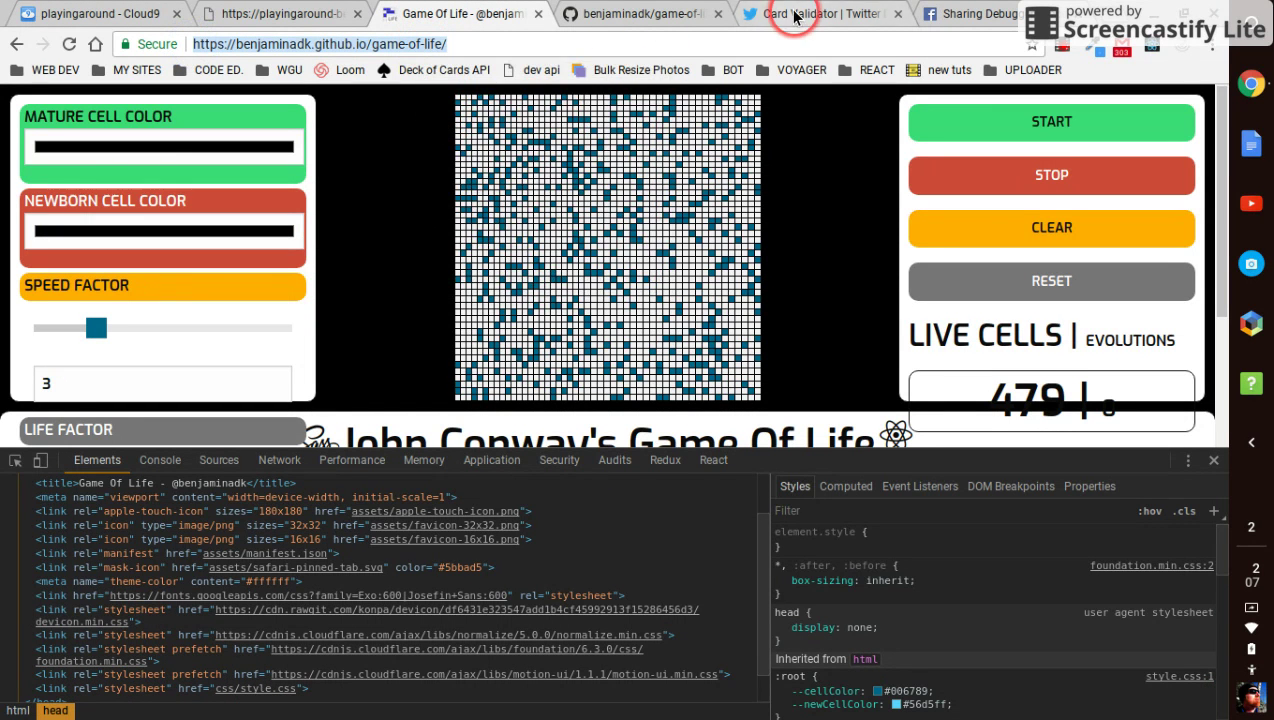
pyautogui.click(790, 16)
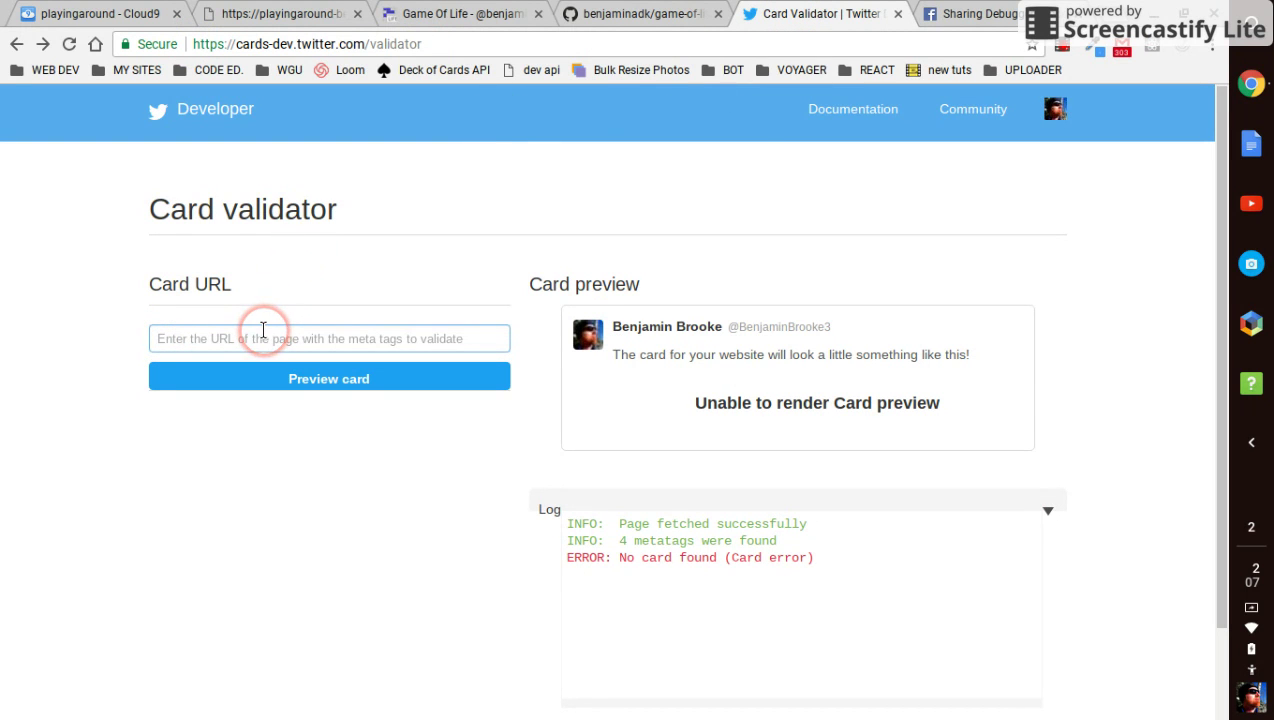
pyautogui.hotkey('ctrl', 'v')
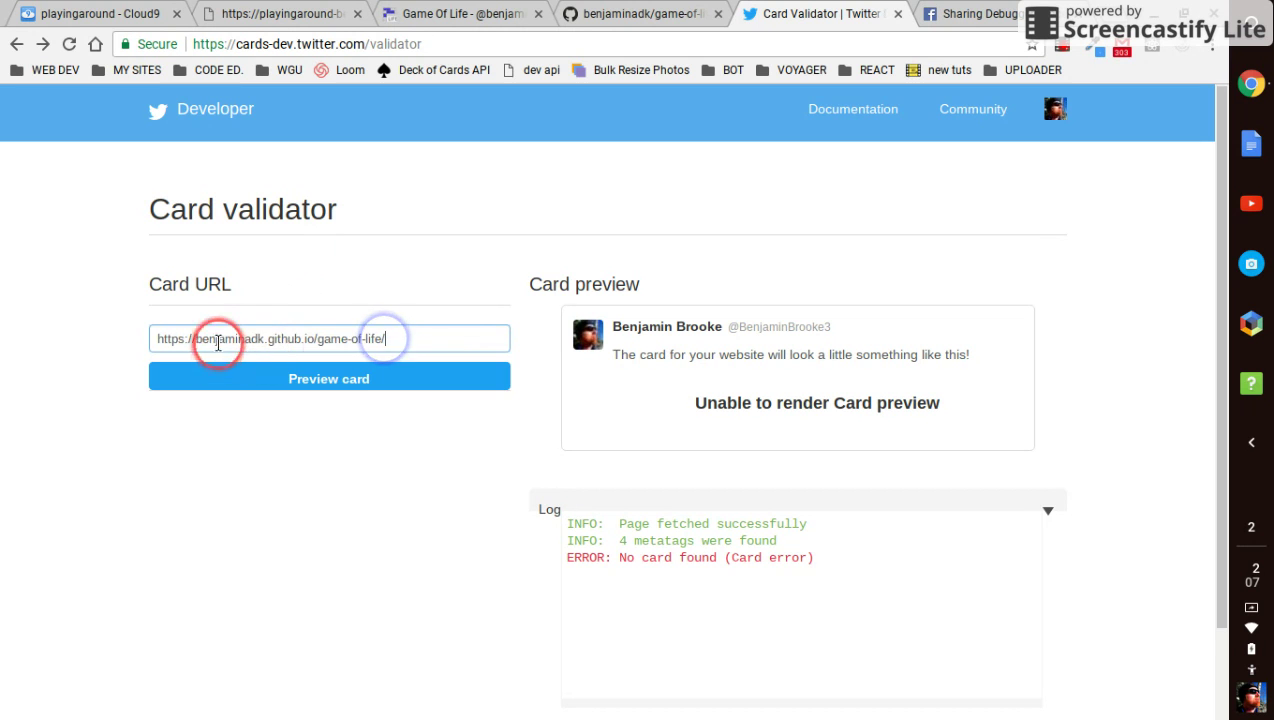
pyautogui.click(366, 375)
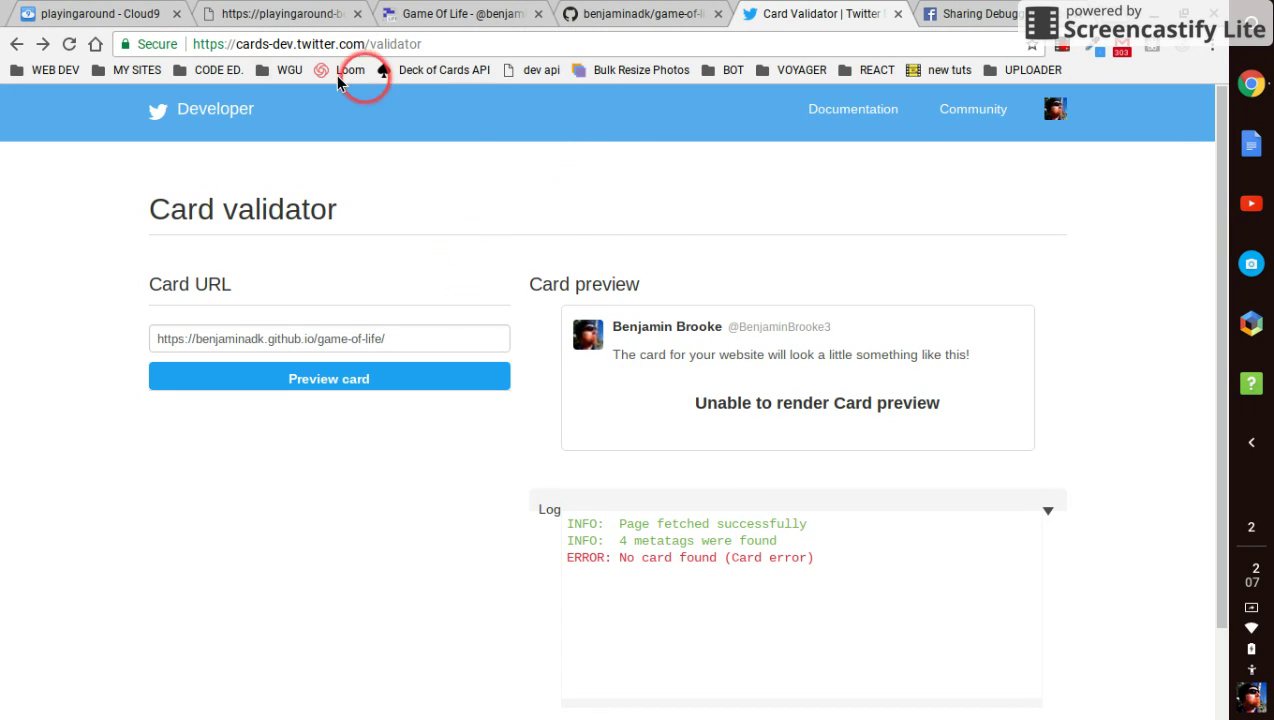
pyautogui.click(952, 15)
# Debug the pasted Game Of Life address in the Sharing Debugger
pyautogui.click(494, 331)
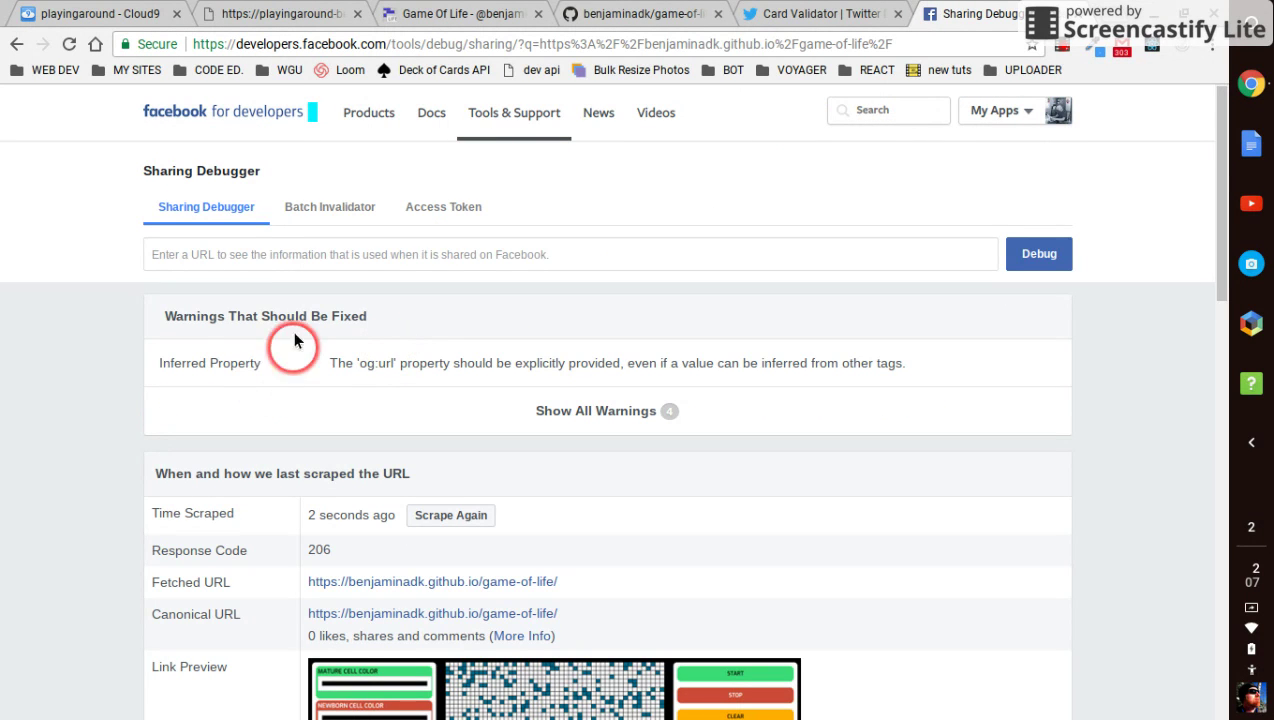
pyautogui.click(292, 252)
pyautogui.hotkey('ctrl', 'v')
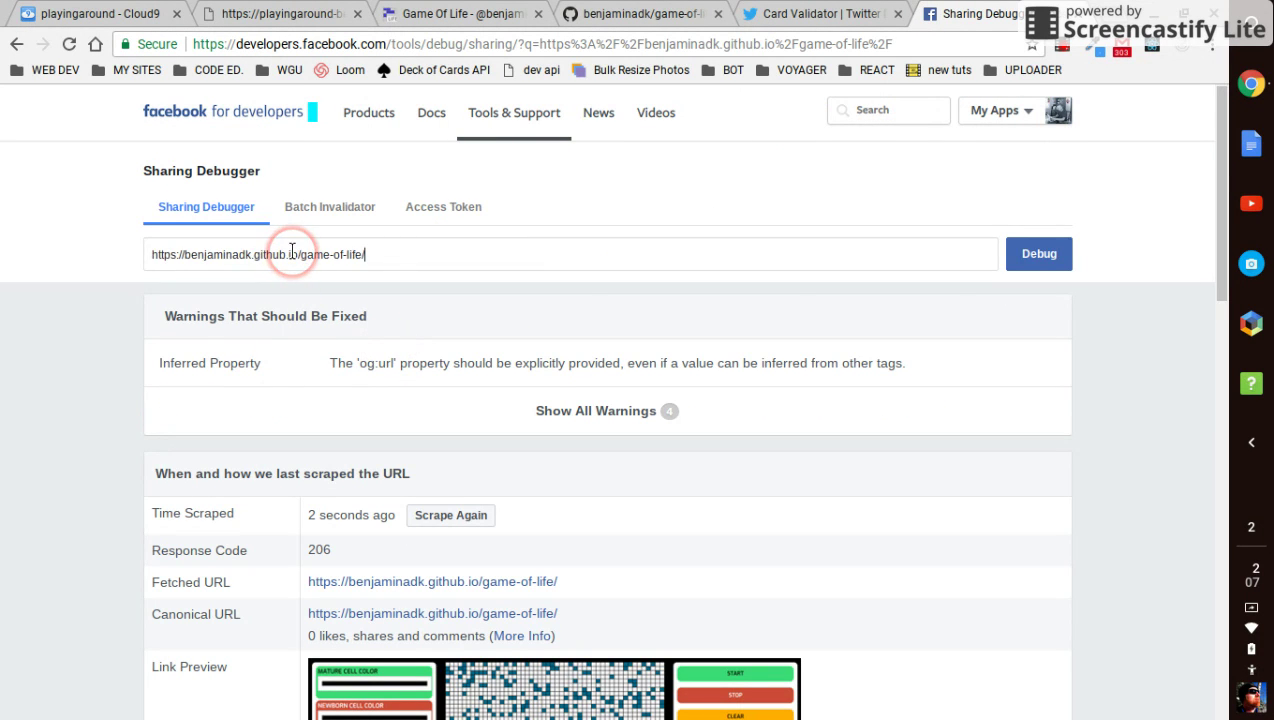
pyautogui.click(1022, 259)
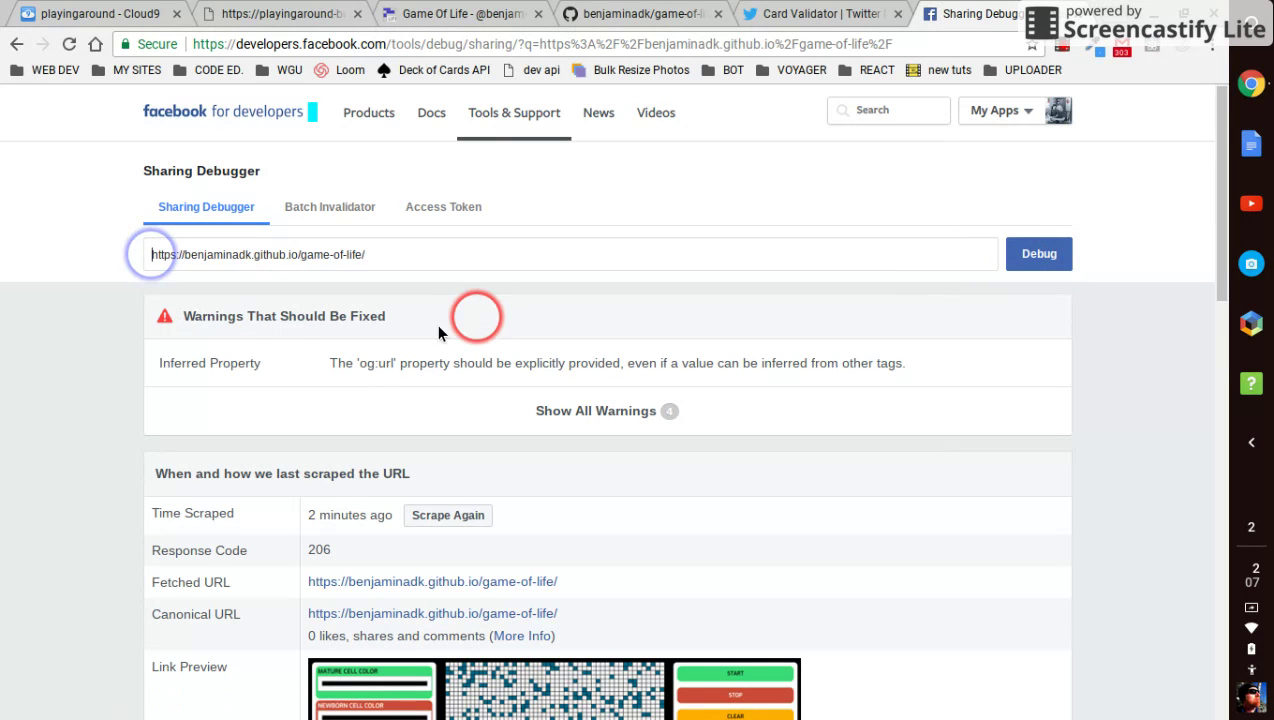
# Review the scraped link preview and Open Graph properties for the Game Of Life page
pyautogui.scroll(-1, 212, 397)
pyautogui.scroll(-3, 212, 397)
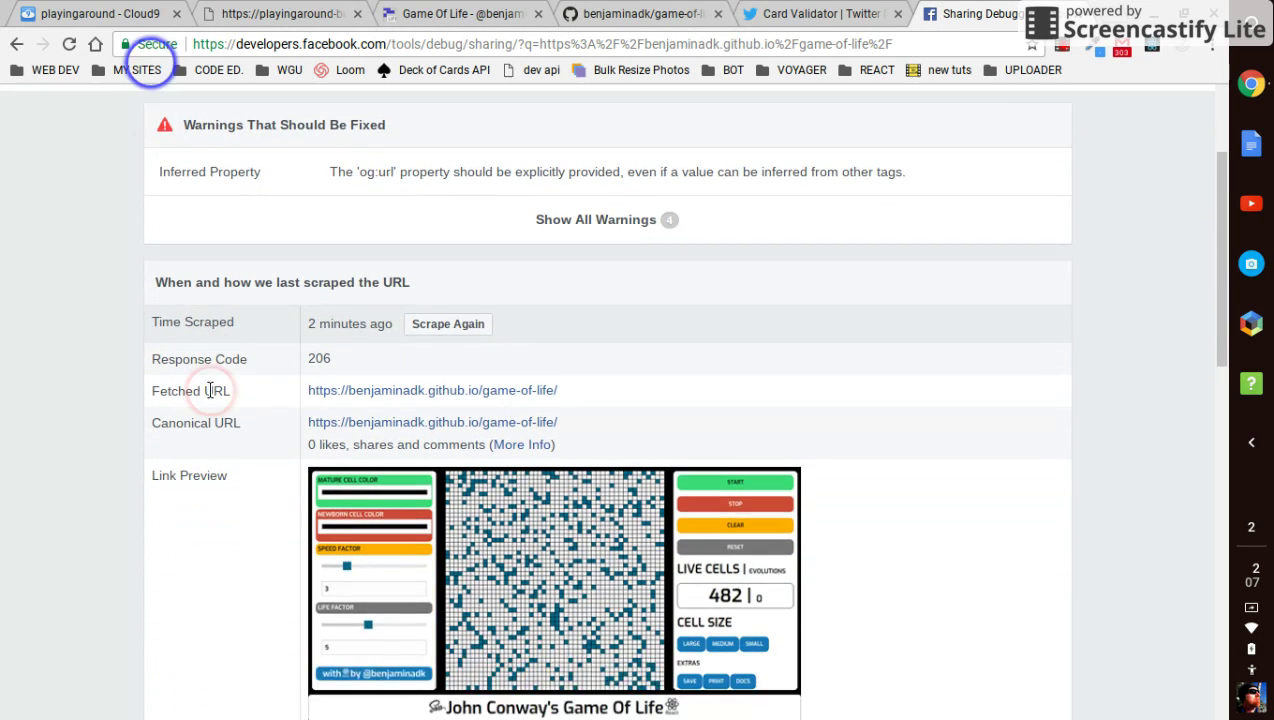
pyautogui.scroll(-1, 210, 397)
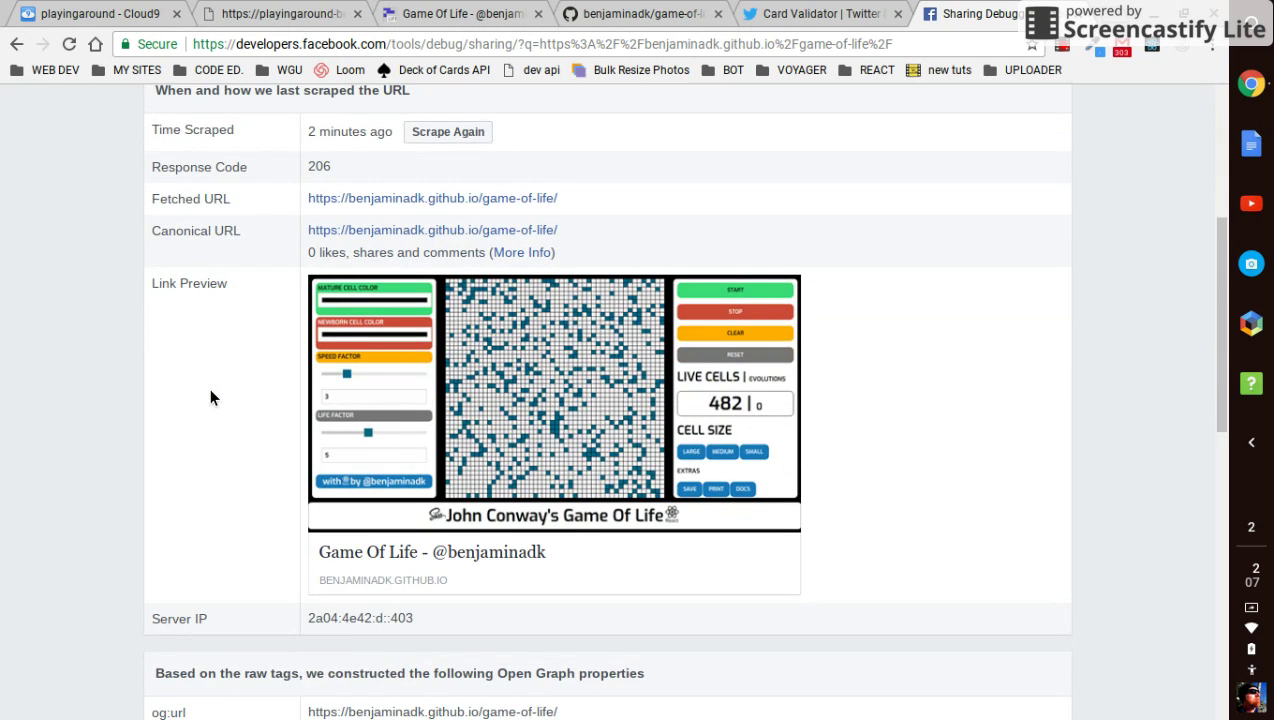
pyautogui.scroll(-4, 209, 387)
pyautogui.click(236, 398)
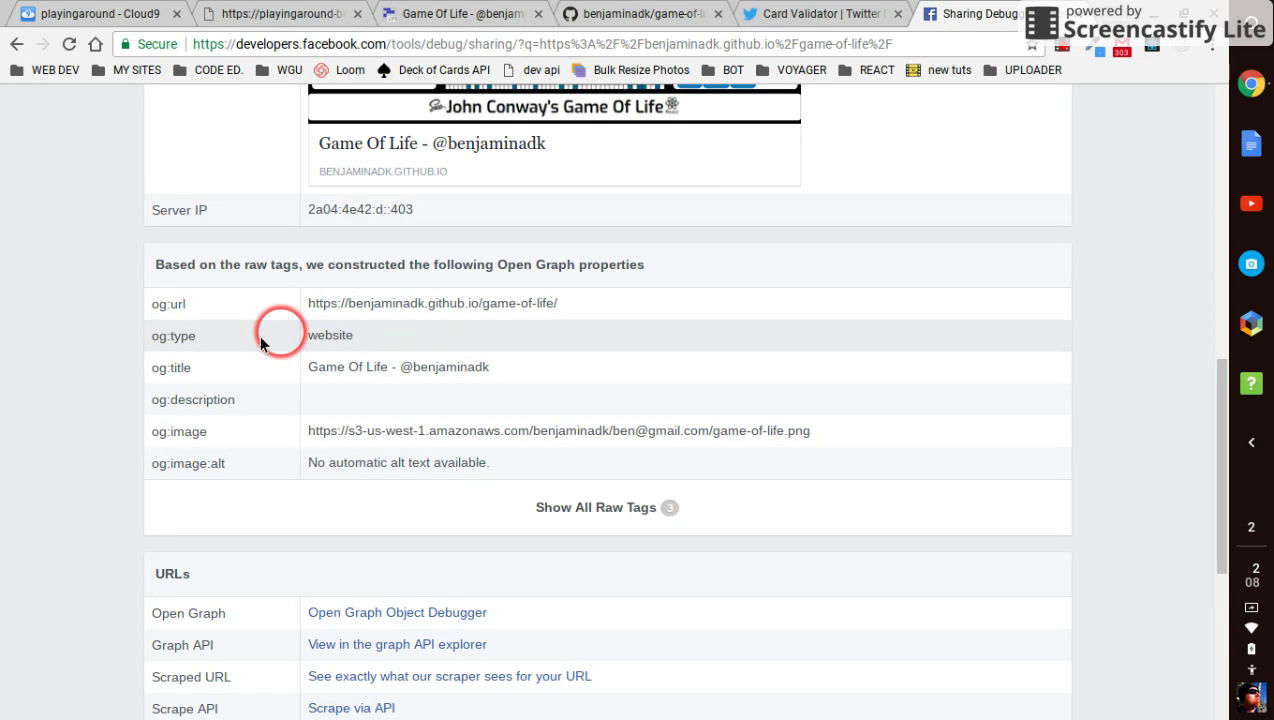
pyautogui.click(281, 463)
pyautogui.scroll(4, 281, 463)
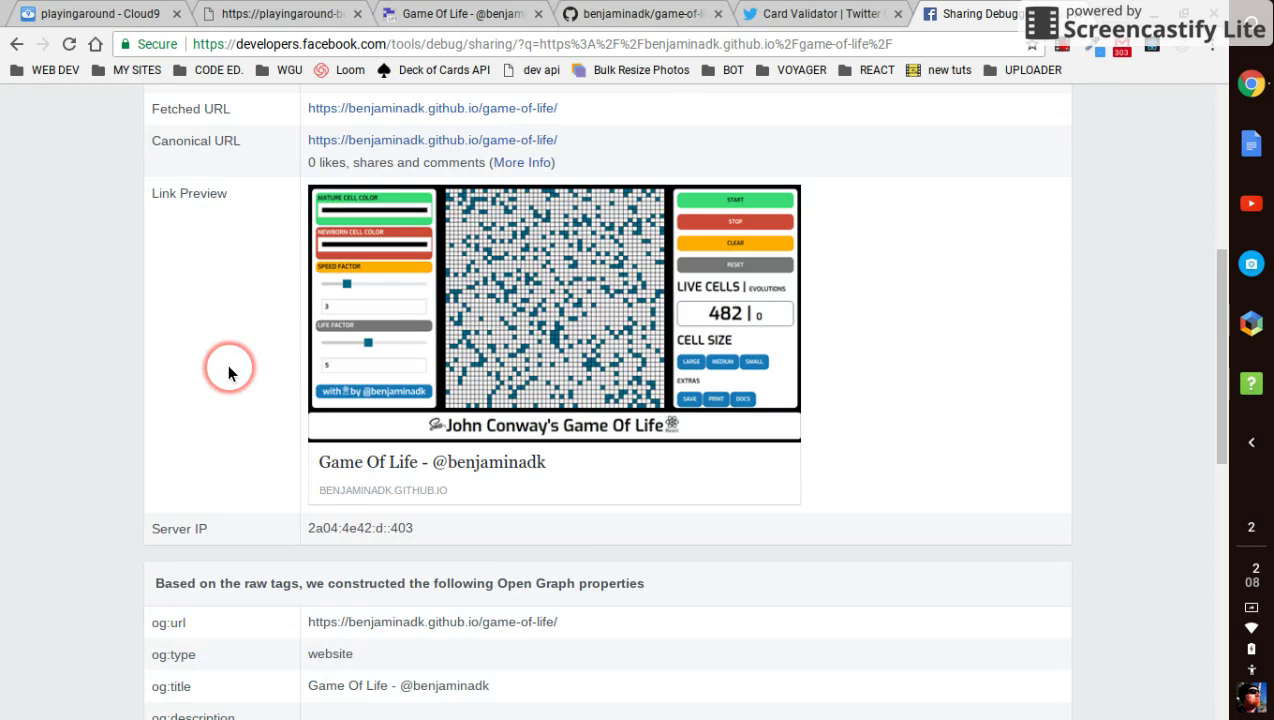
pyautogui.scroll(5, 228, 372)
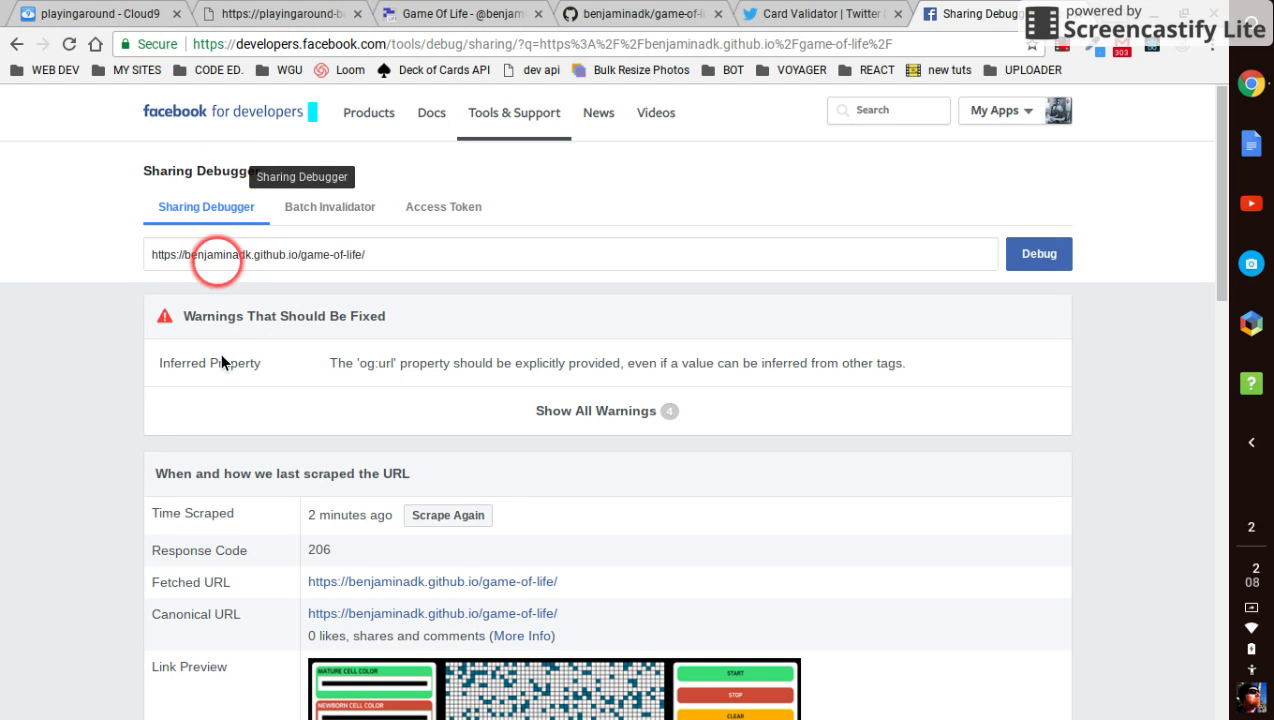
pyautogui.scroll(-3, 214, 586)
pyautogui.scroll(-1, 214, 586)
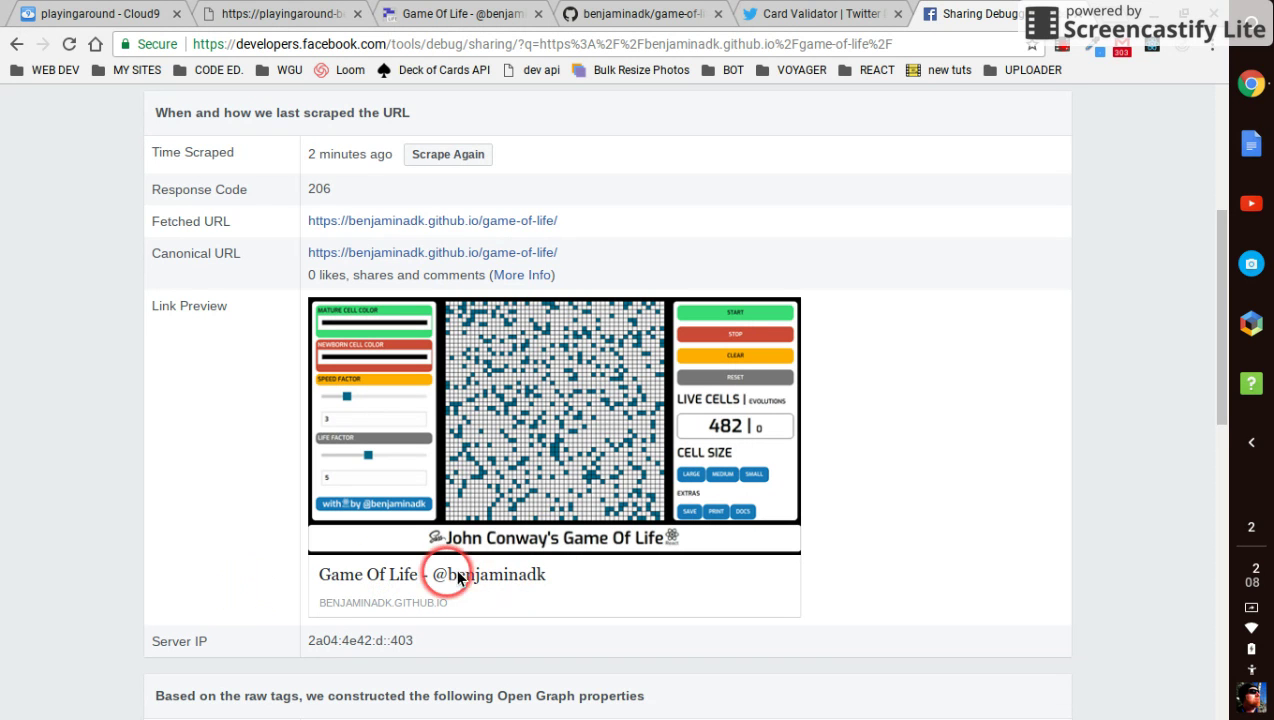
pyautogui.scroll(4, 250, 511)
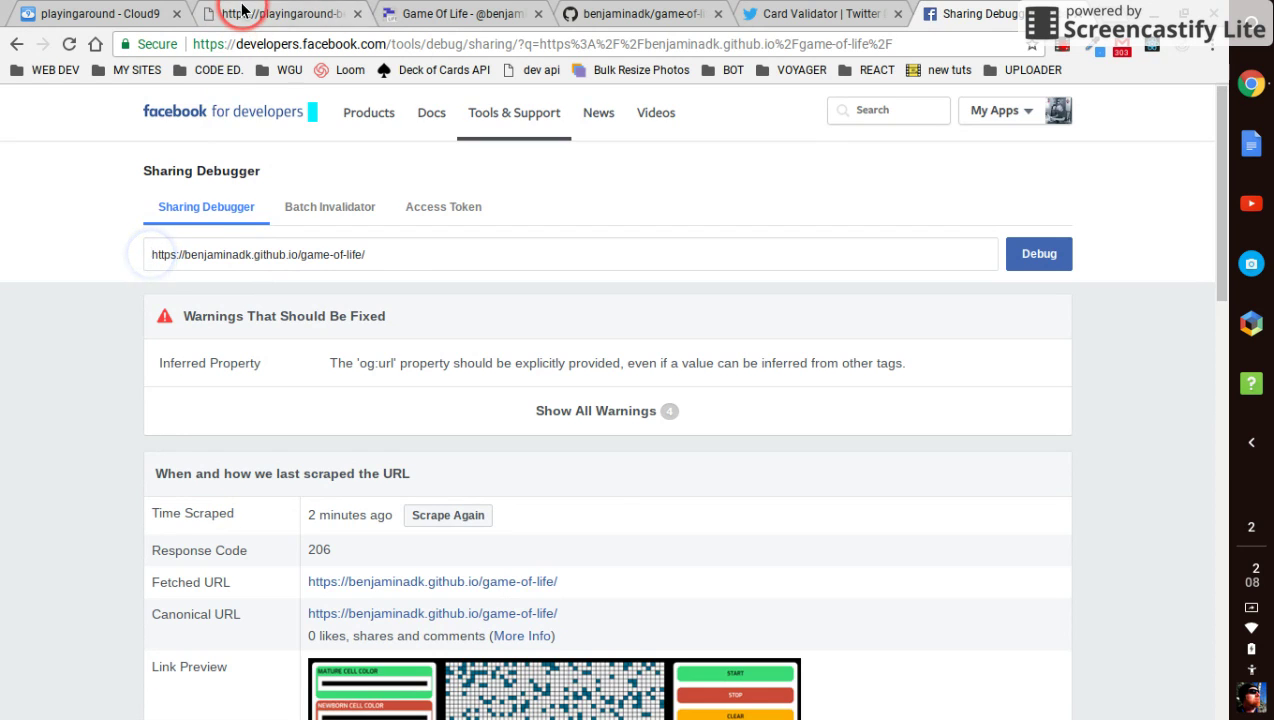
pyautogui.click(230, 18)
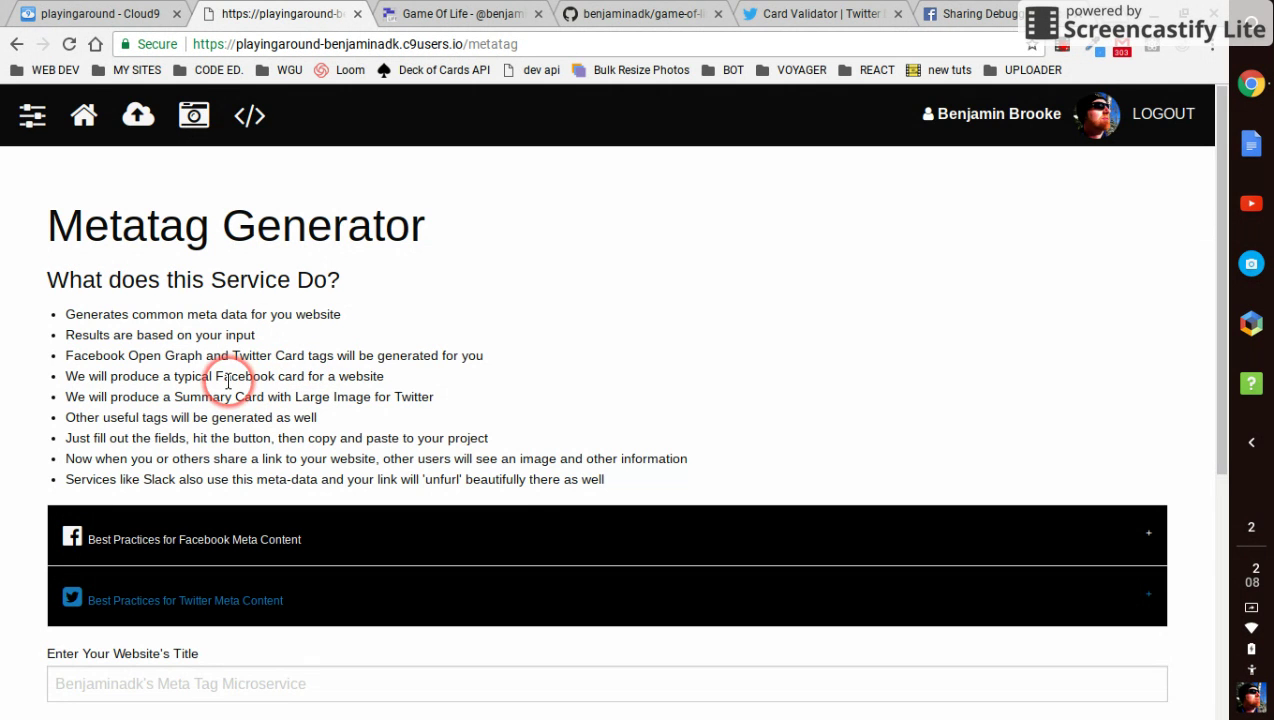
# Enter 'Benjaminadk's Game of Life' as the website title
pyautogui.scroll(-2, 228, 380)
pyautogui.scroll(-3, 228, 382)
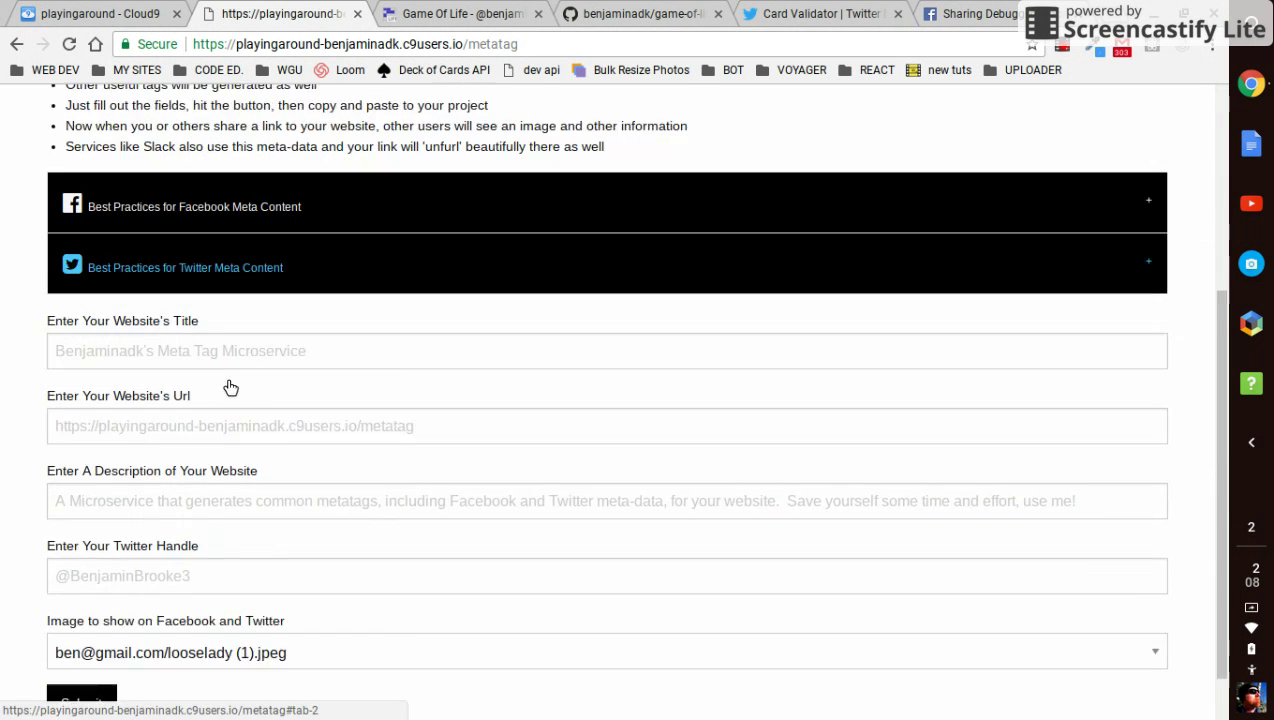
pyautogui.click(171, 277)
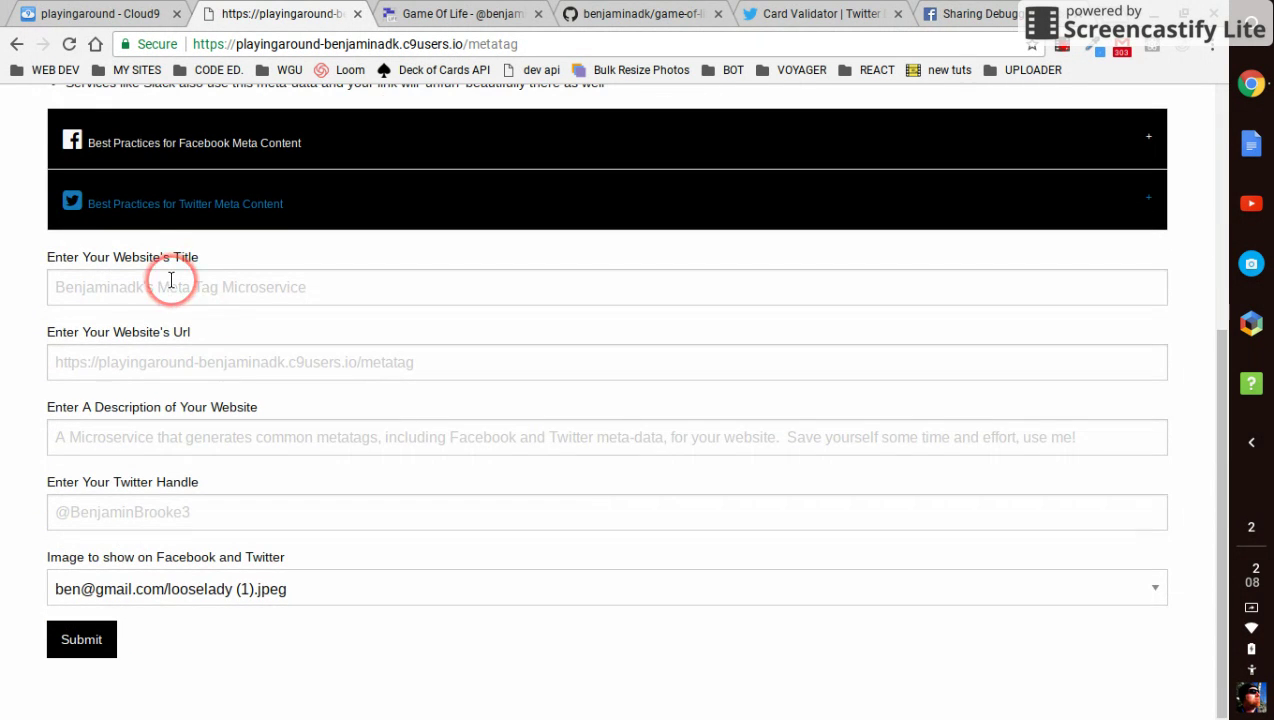
pyautogui.click(171, 280)
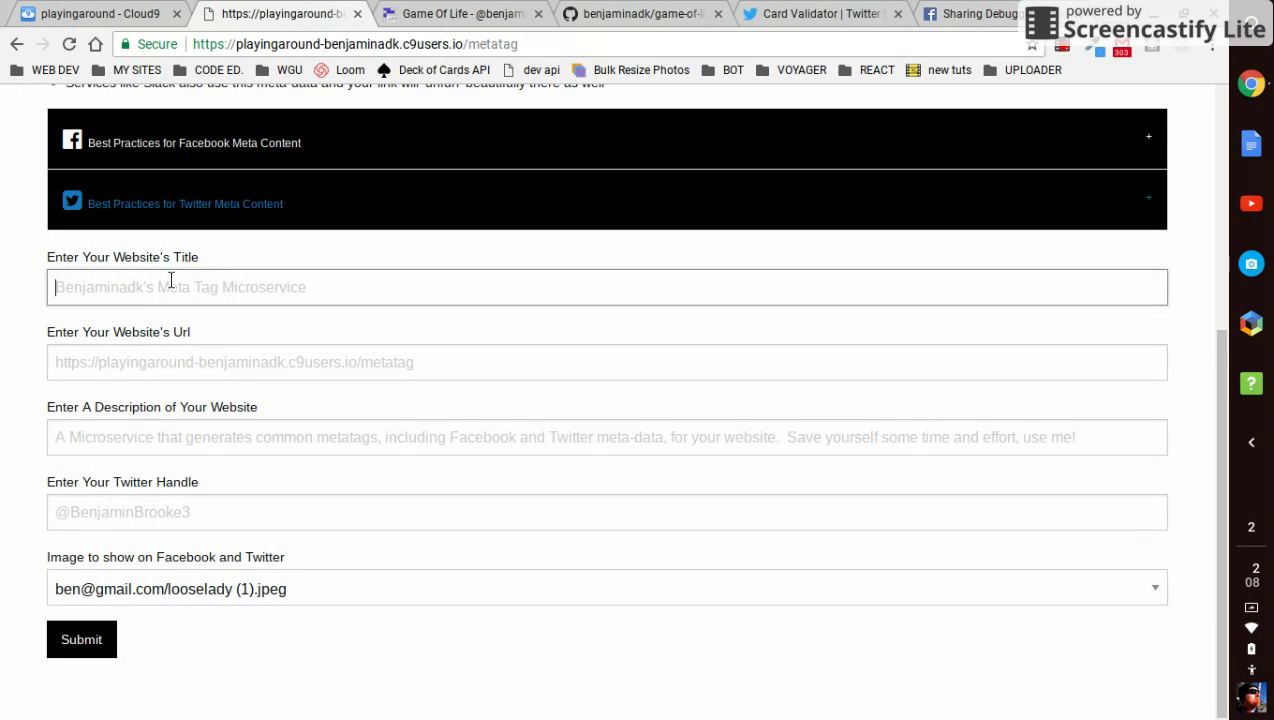
pyautogui.write("Benjaminadk's Game of Life")
# Copy the Game Of Life page address and paste it as the website URL
pyautogui.click(55, 362)
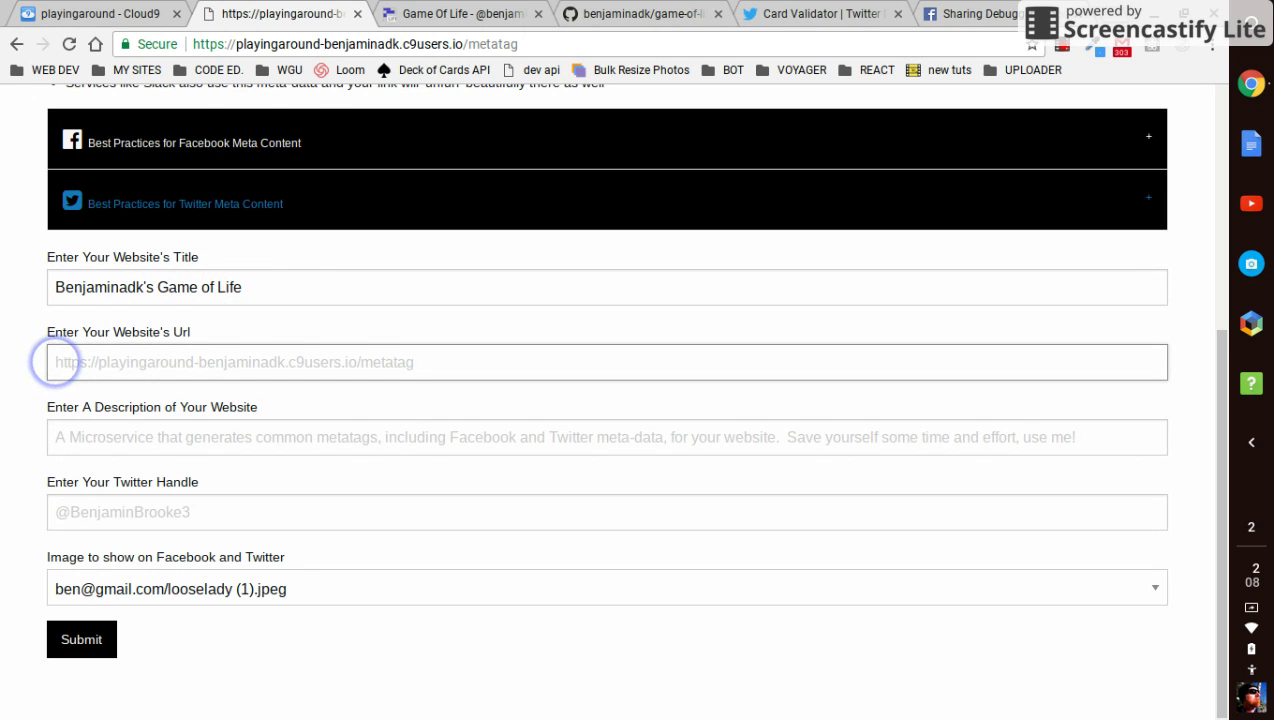
pyautogui.scroll(1, 233, 128)
pyautogui.click(445, 13)
pyautogui.click(389, 50)
pyautogui.rightClick(386, 52)
pyautogui.click(412, 122)
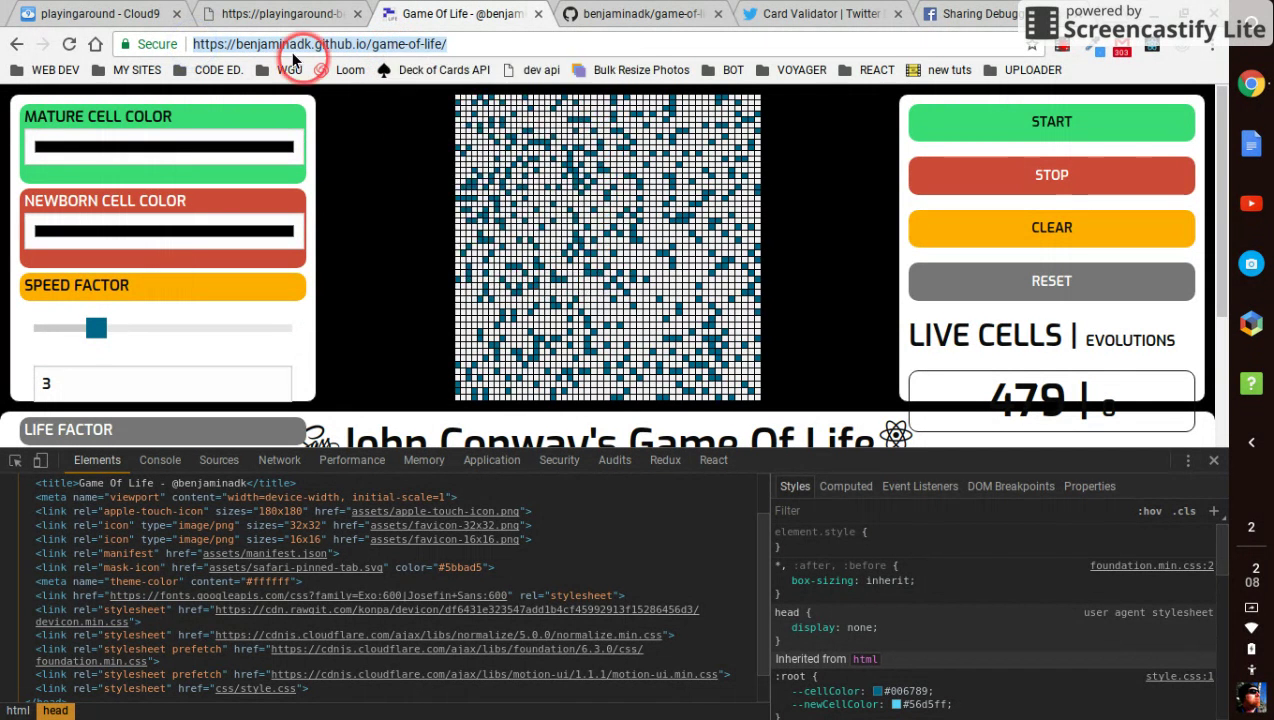
pyautogui.click(276, 14)
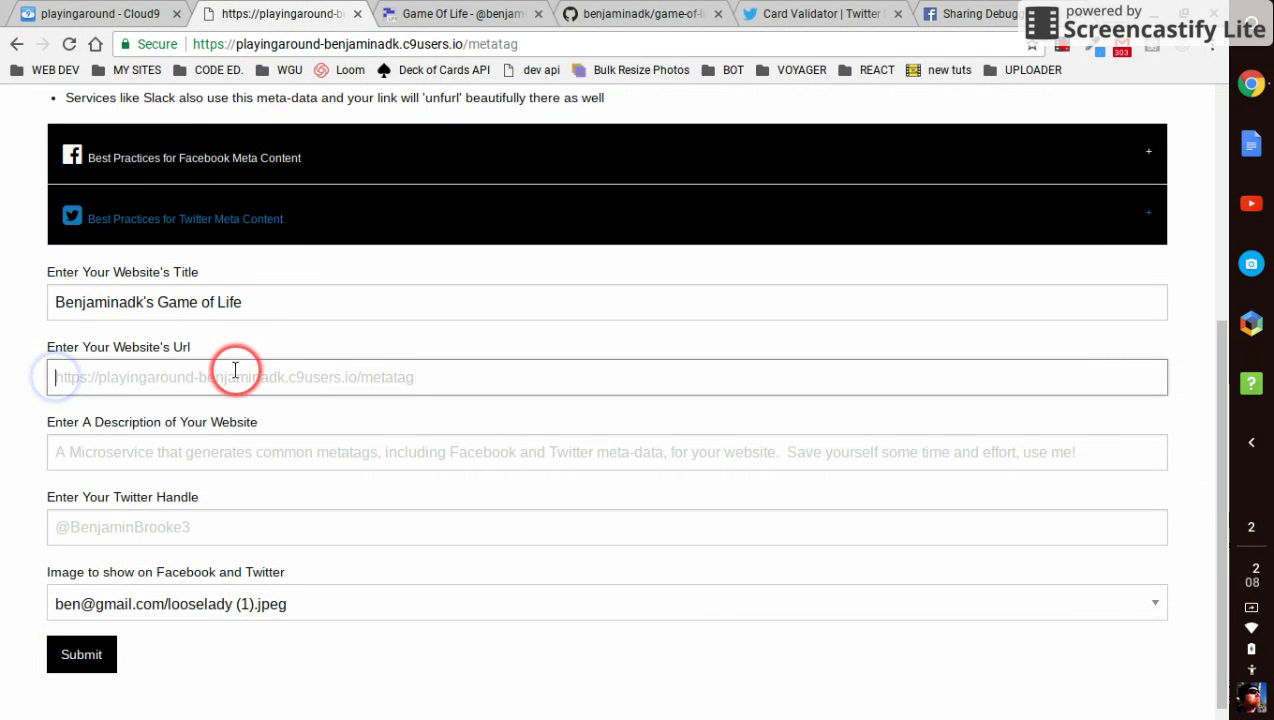
pyautogui.hotkey('ctrl', 'v')
pyautogui.click(220, 455)
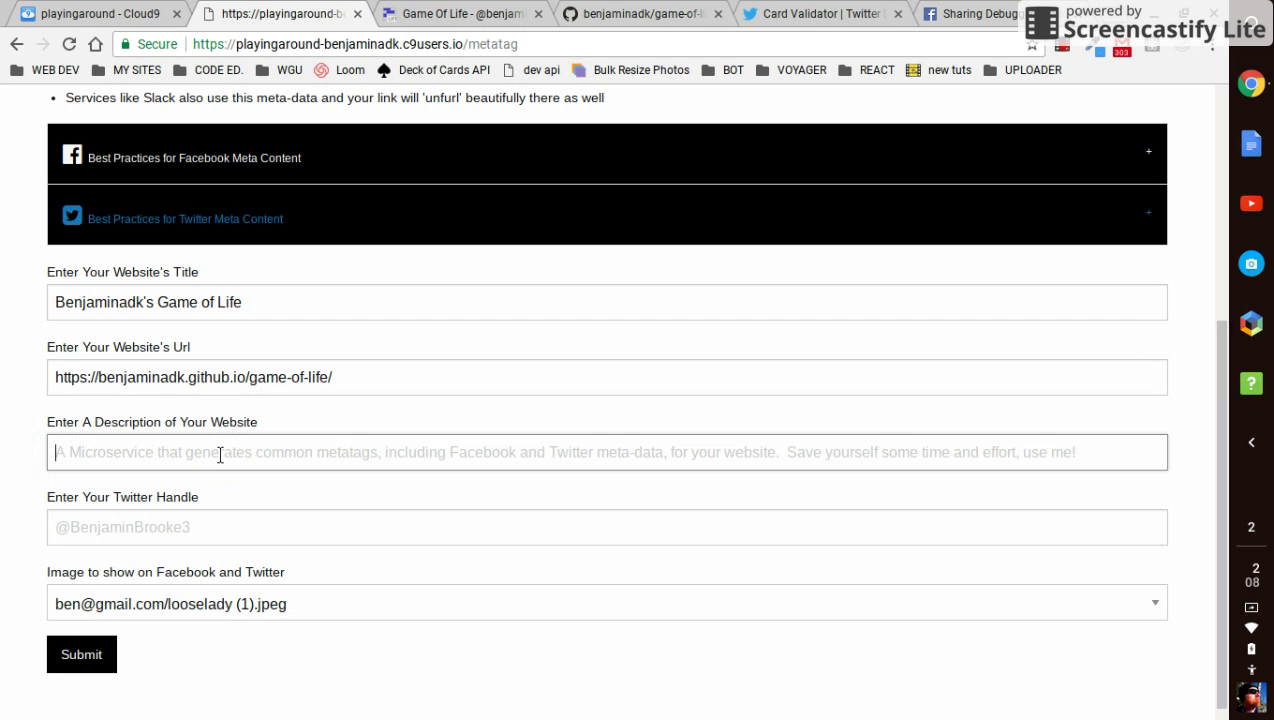
# Type the description: a computer simulation of life based on John Conway's mathematical model, made with React
pyautogui.write('A co')
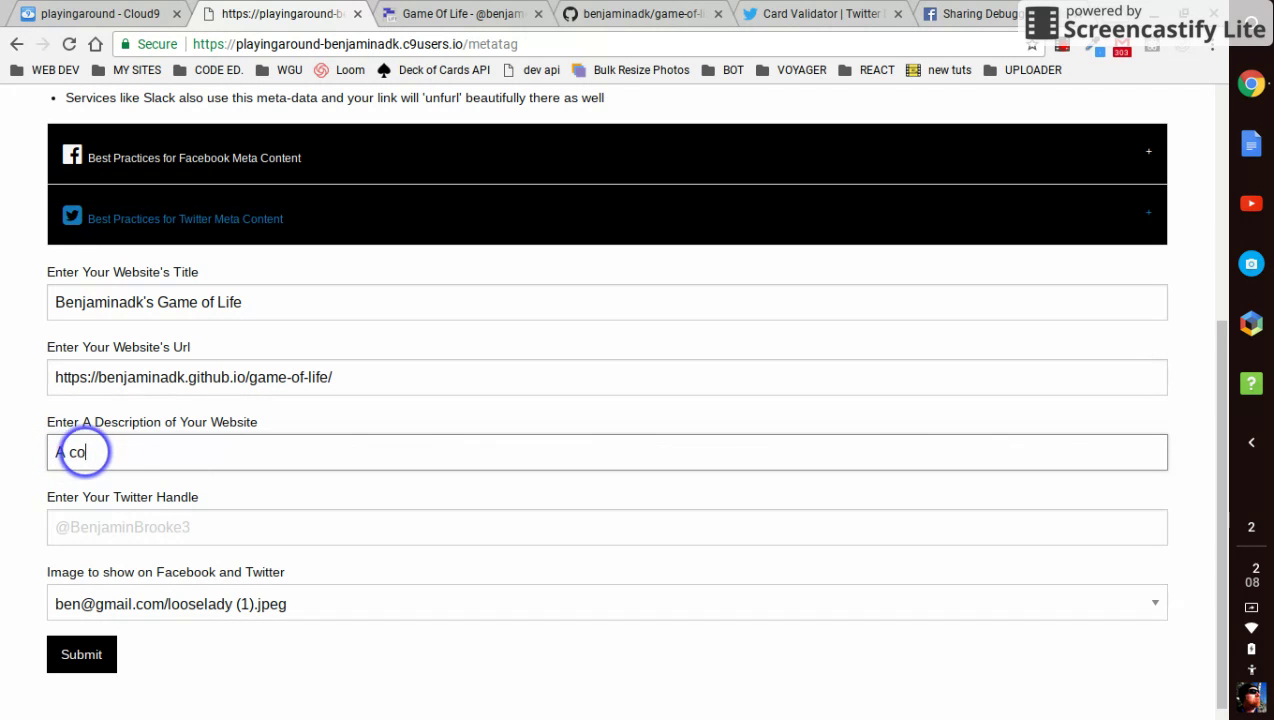
pyautogui.write('mputer simul')
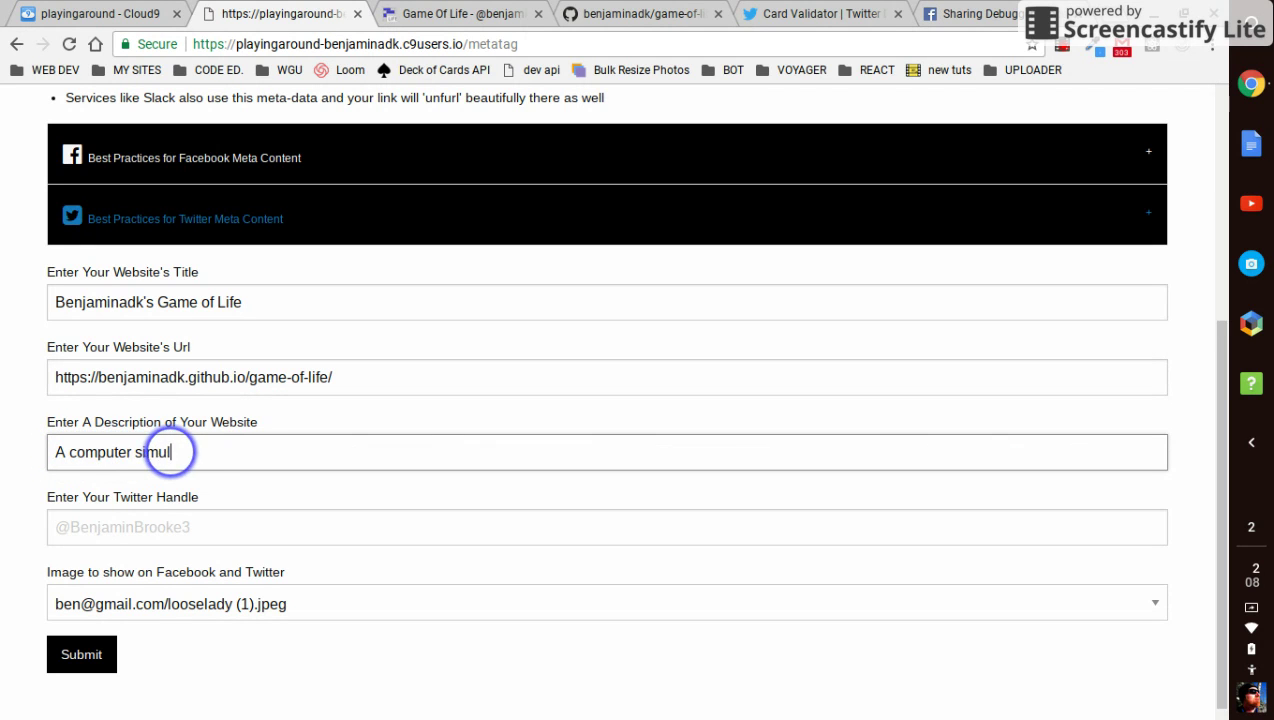
pyautogui.write('ation of life.')
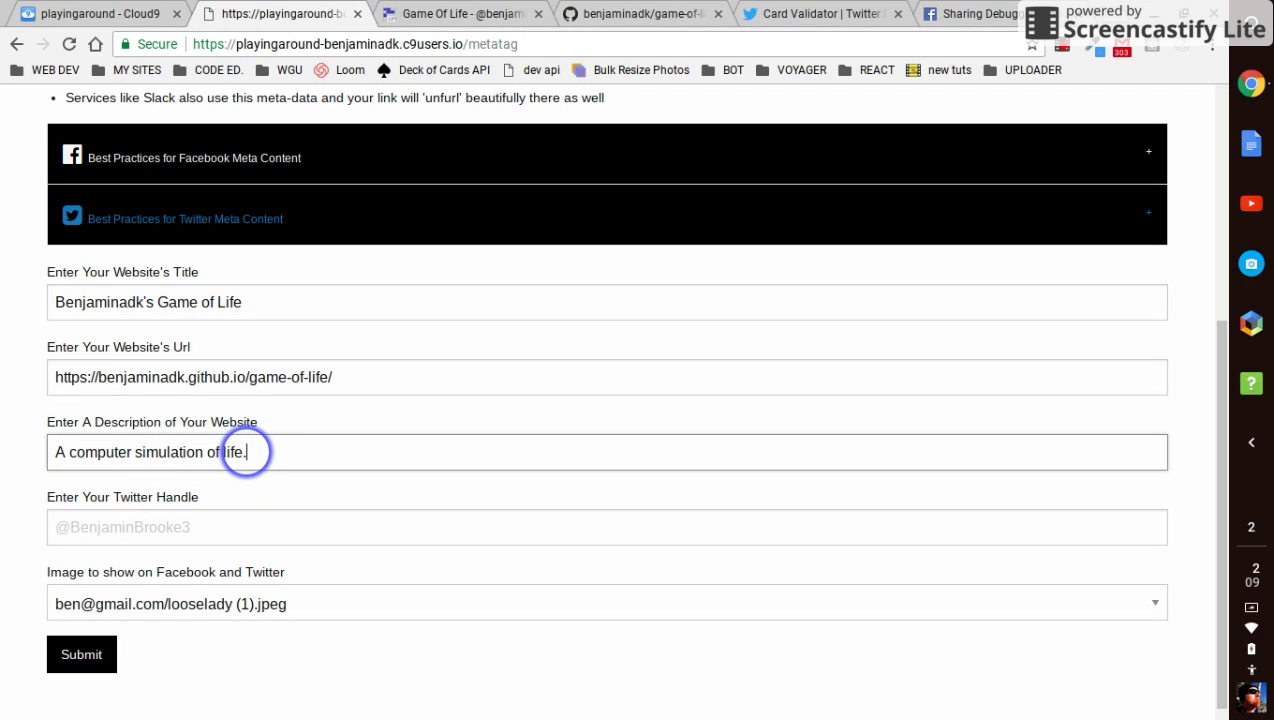
pyautogui.press('BackSpace')
pyautogui.write(', based ')
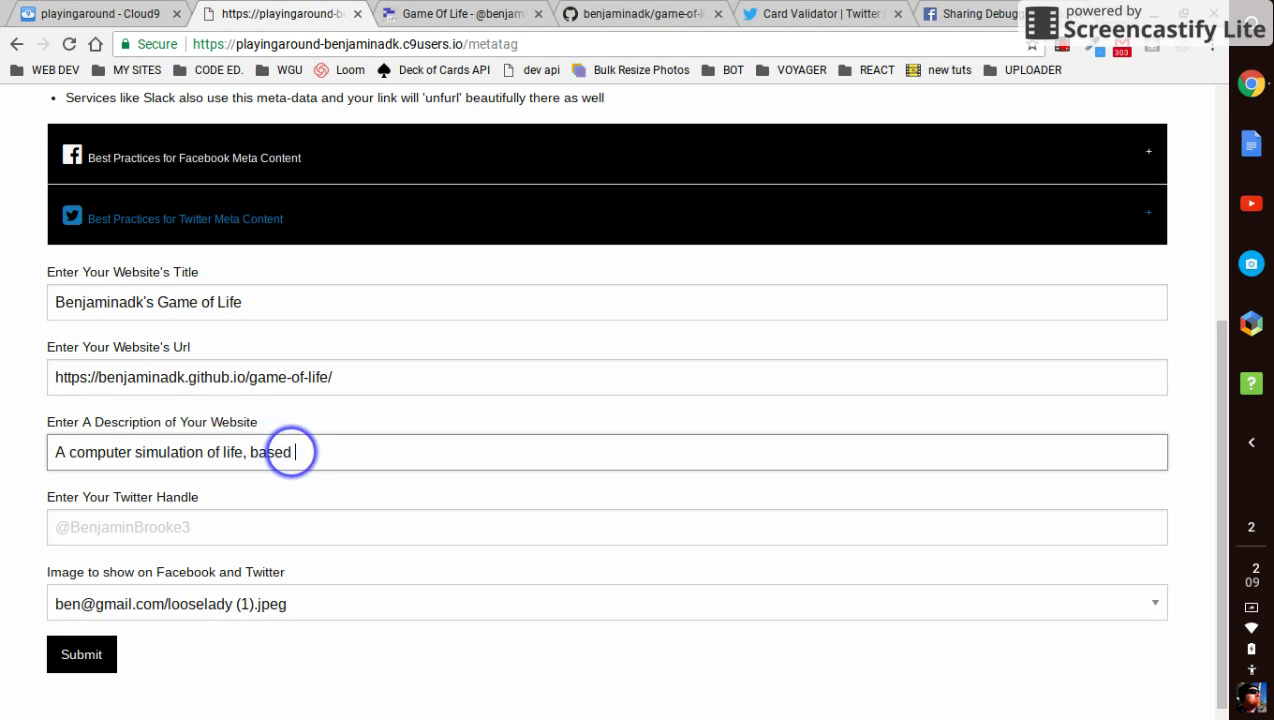
pyautogui.write('on Jo')
pyautogui.write("hn Conway's mathematical model.  This po")
pyautogui.write('ject was made with Ra')
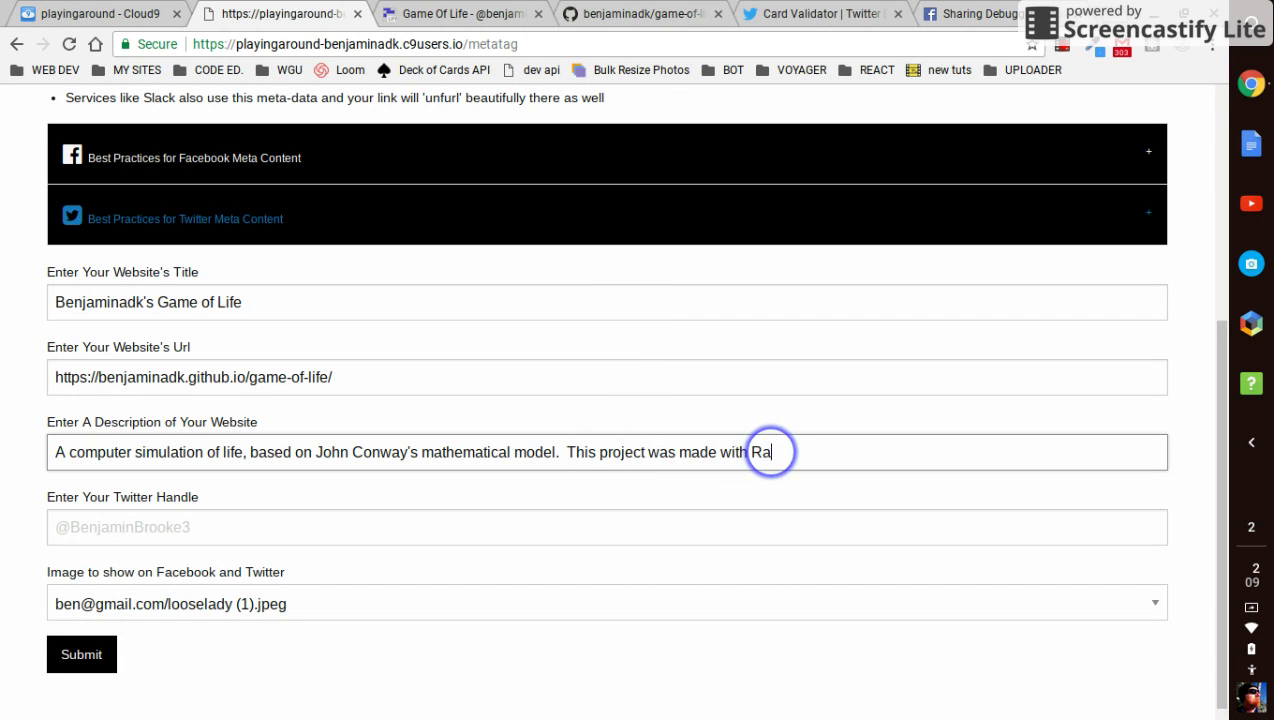
pyautogui.press('BackSpace')
pyautogui.write('eact')
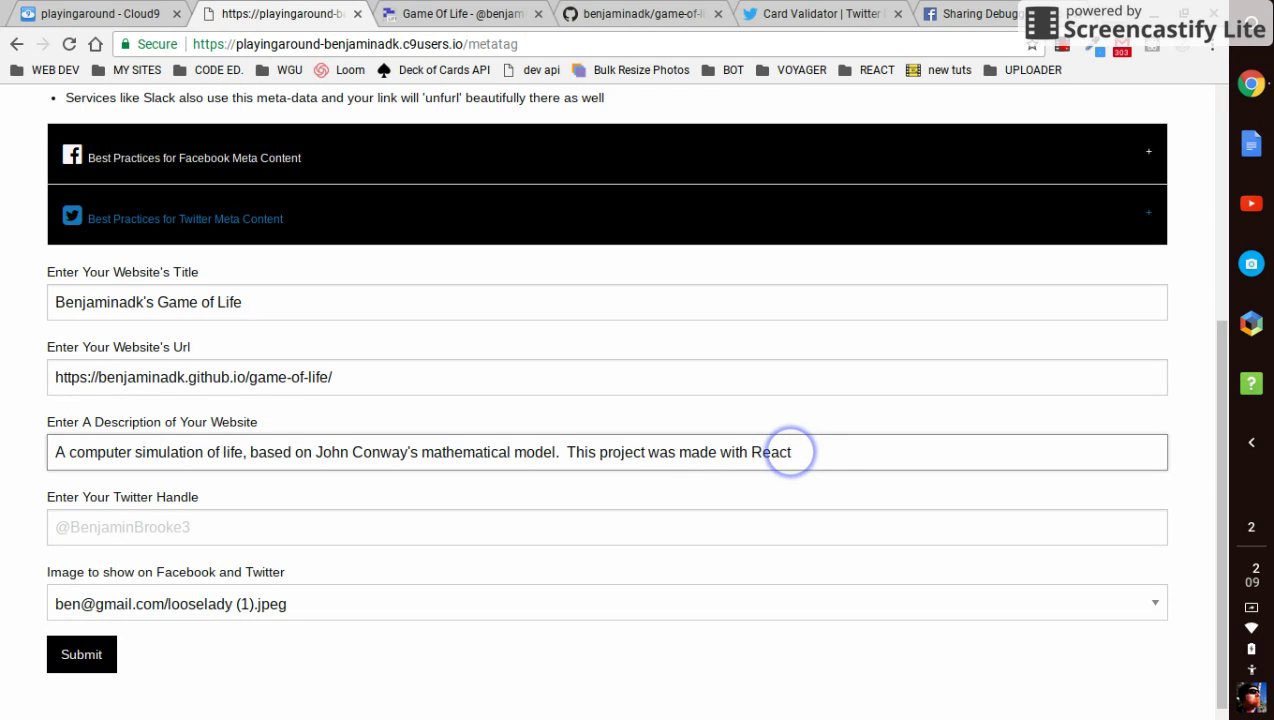
pyautogui.write('!!!')
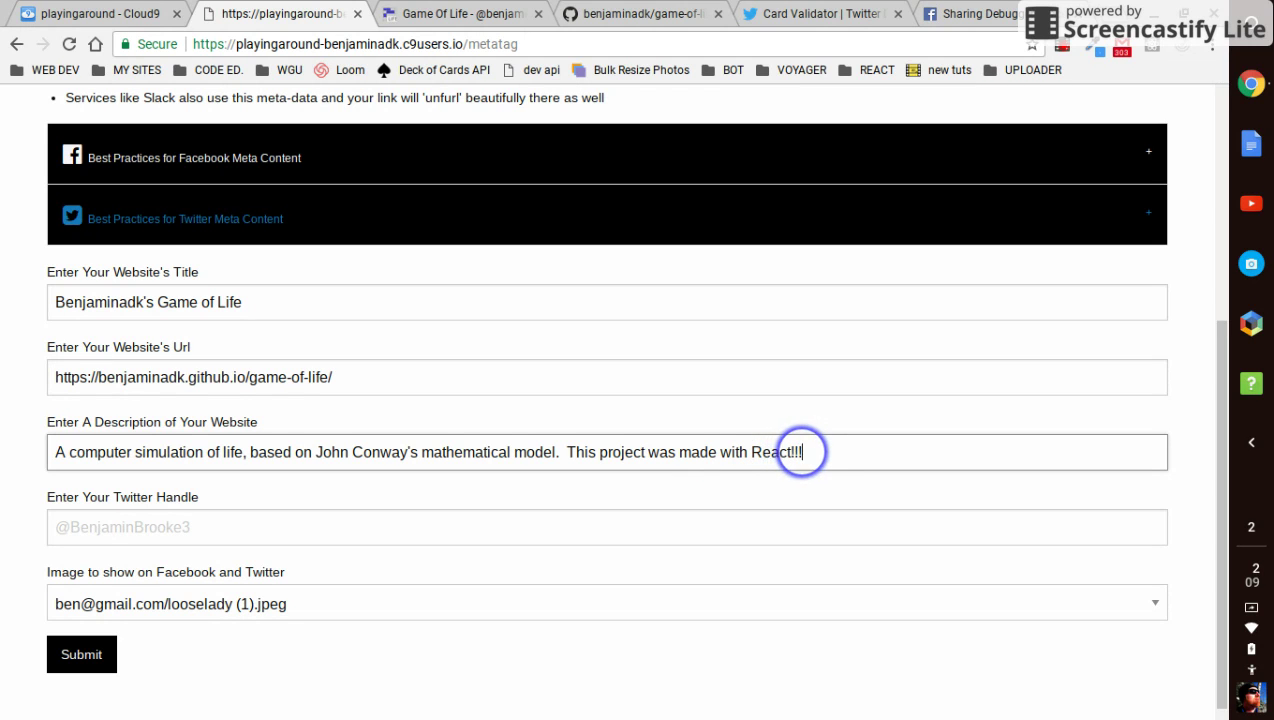
pyautogui.write('! Check it out.')
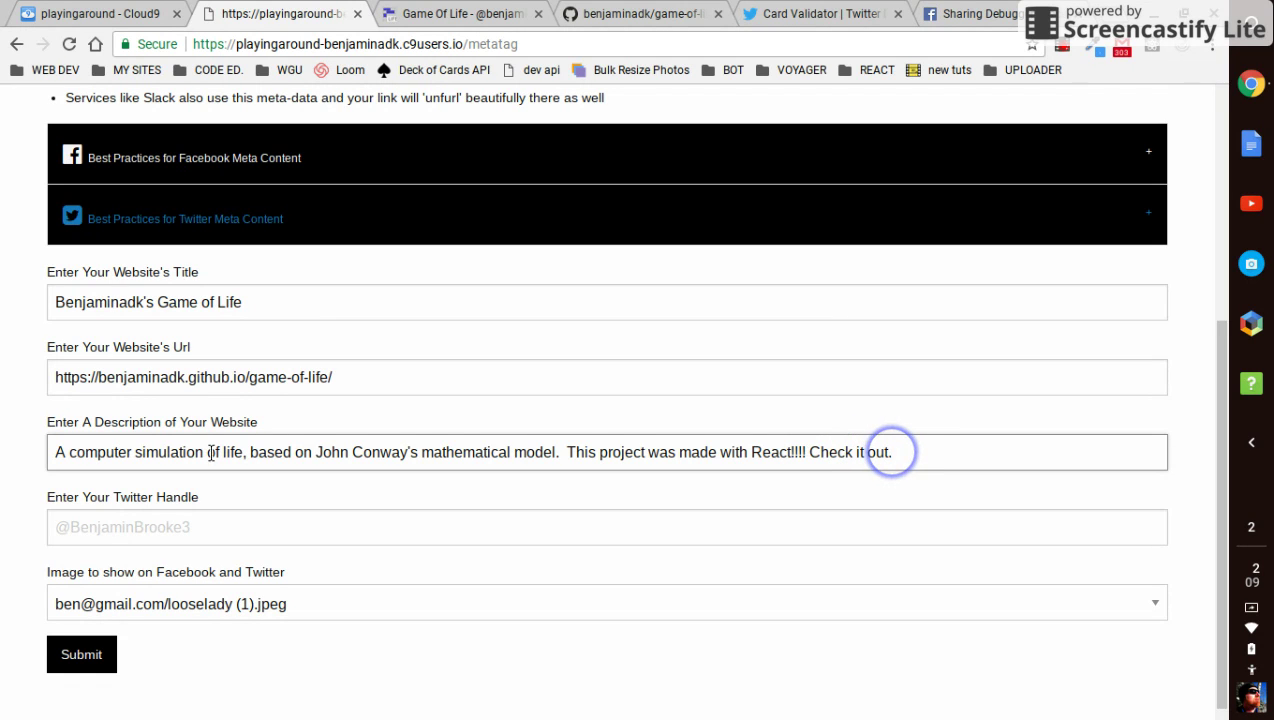
# Enter the site's Twitter handle and choose game-of-life.png as the sharing image
pyautogui.click(97, 520)
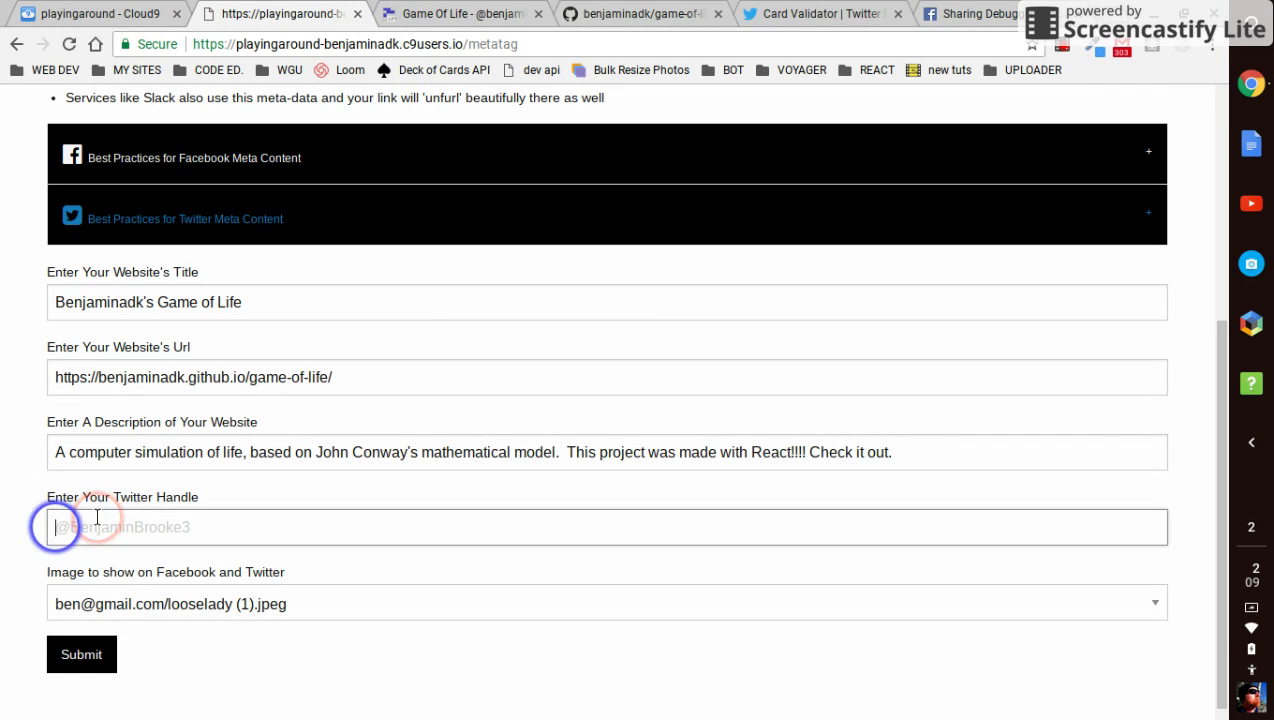
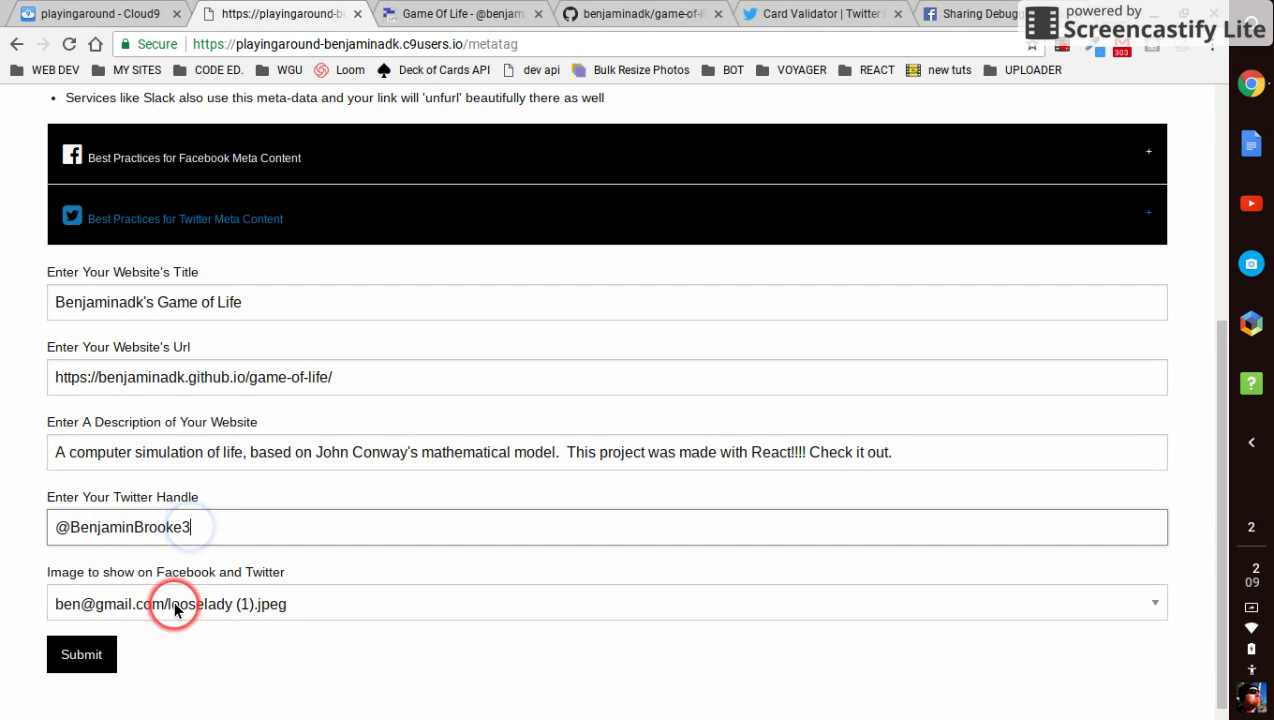
pyautogui.click(177, 604)
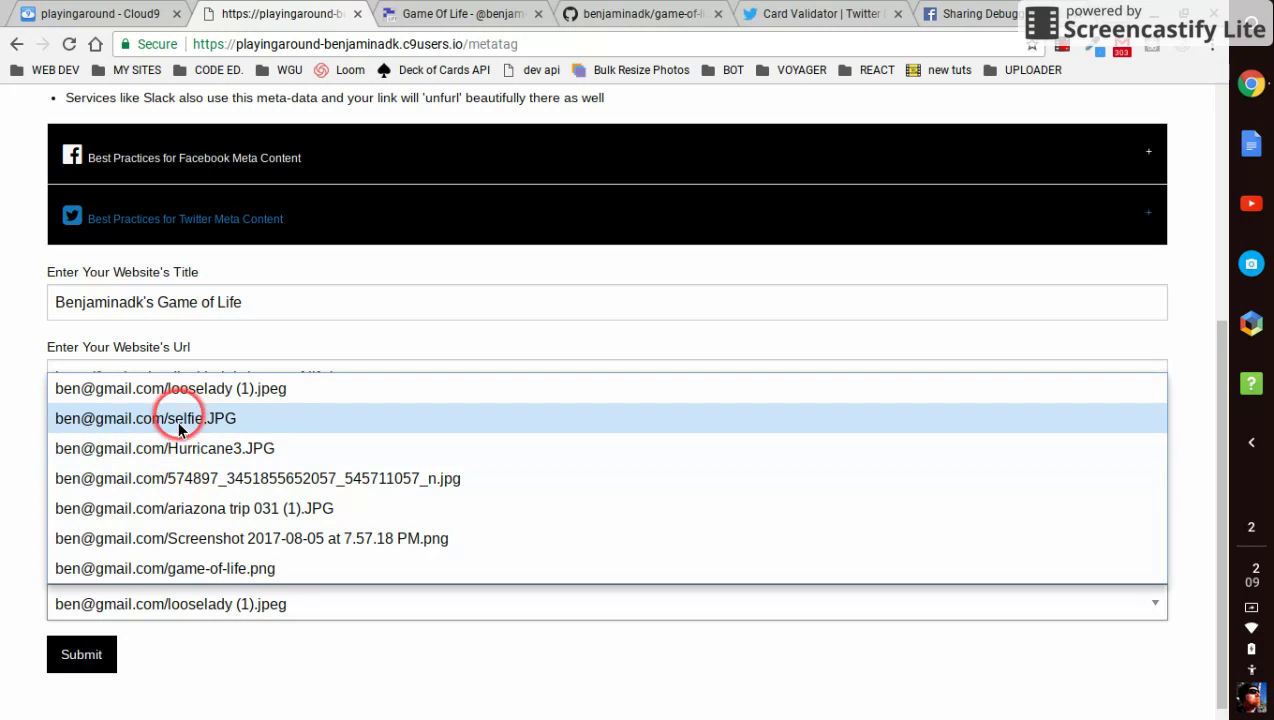
pyautogui.click(178, 567)
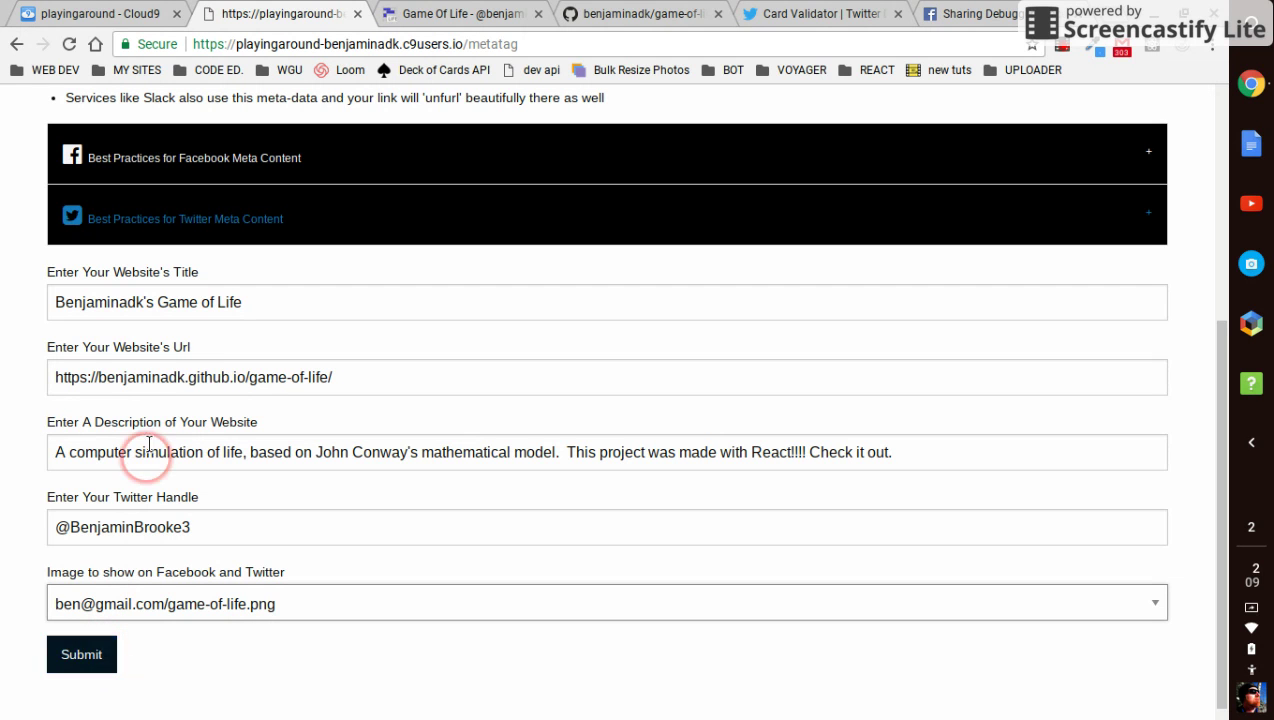
# Review the Facebook and Twitter best-practice notes and generate the meta tags
pyautogui.click(157, 175)
pyautogui.click(153, 180)
pyautogui.click(151, 201)
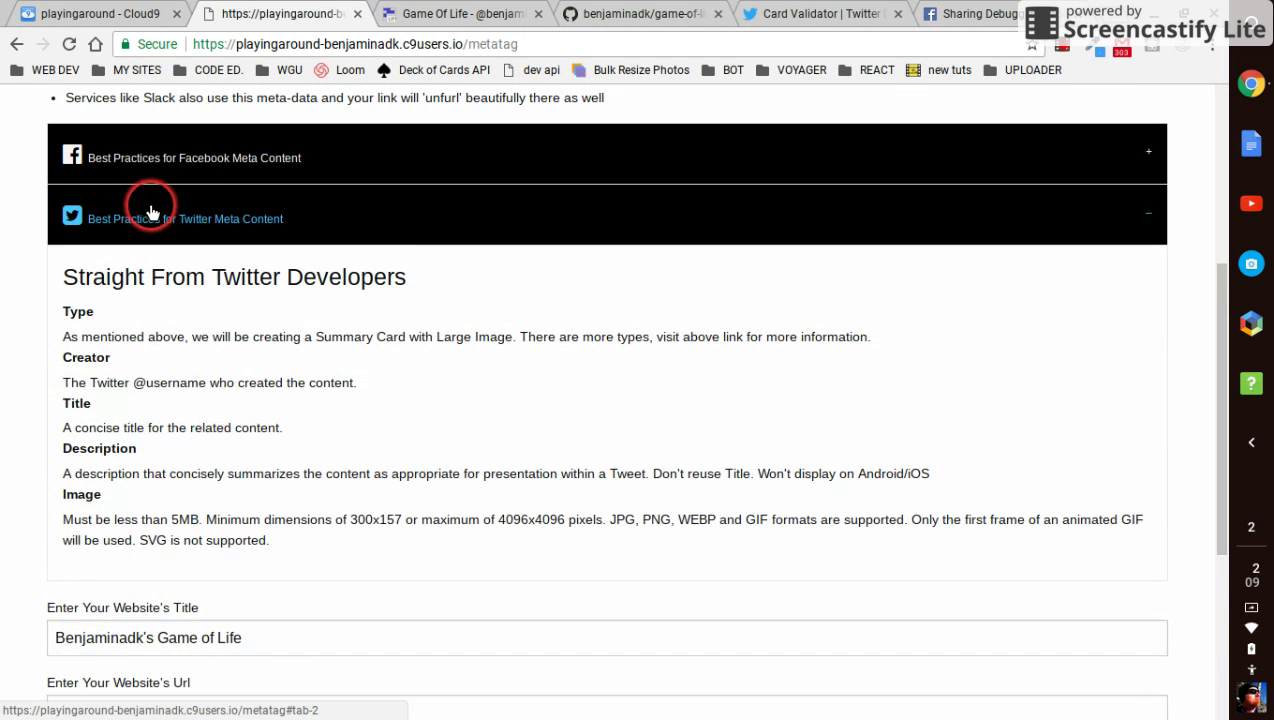
pyautogui.click(150, 218)
pyautogui.click(128, 370)
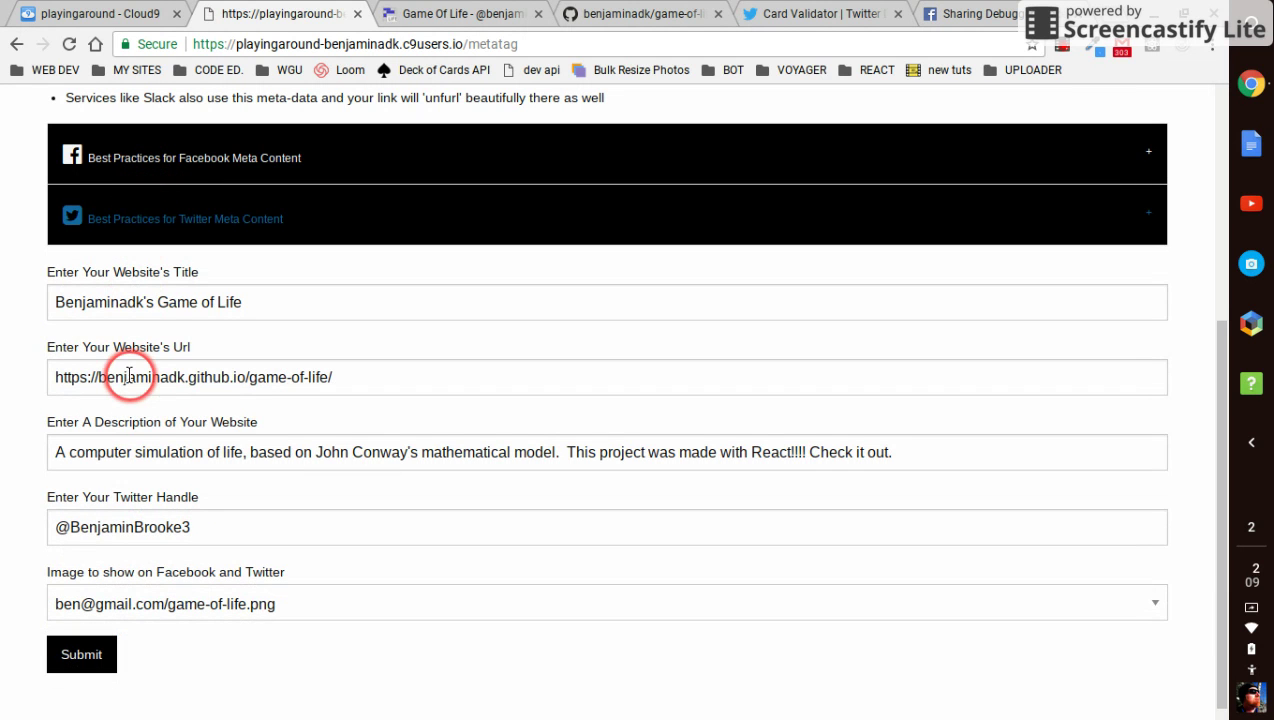
pyautogui.scroll(-1, 129, 375)
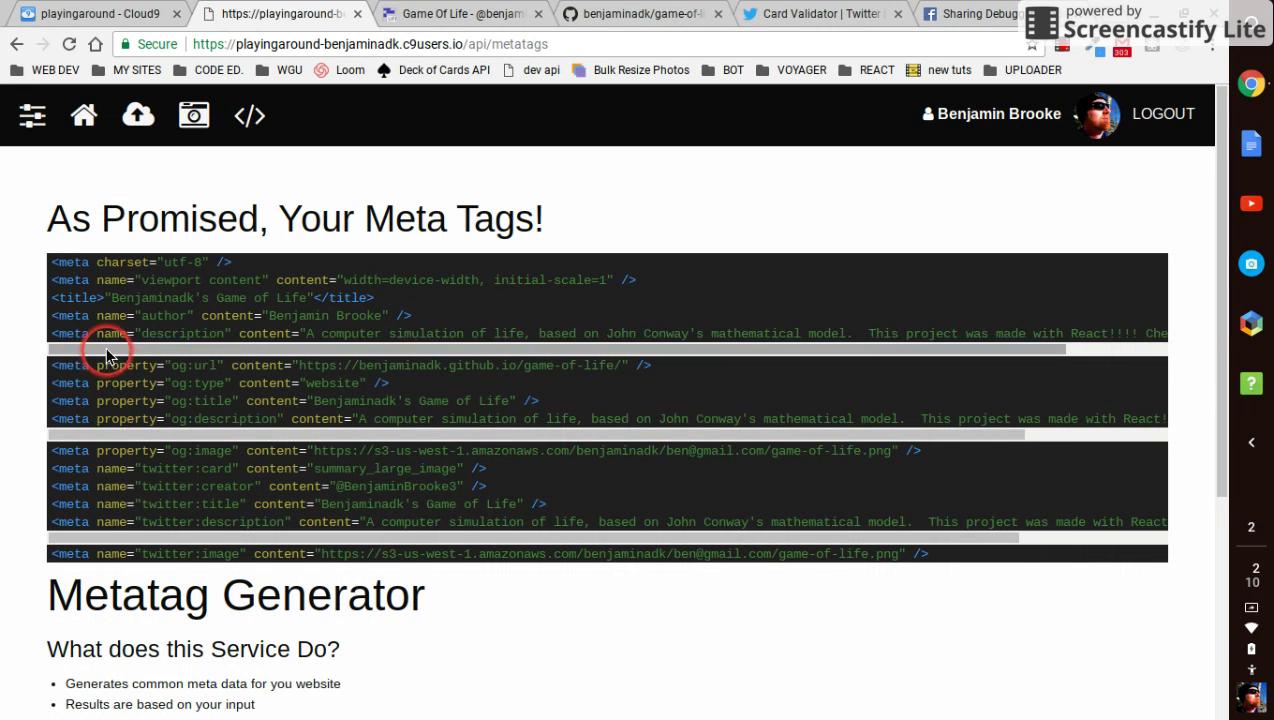
# Select the generated tag lines from og:url through twitter:image and copy them
pyautogui.moveTo(105, 349); pyautogui.dragTo(170, 352)
pyautogui.moveTo(130, 434); pyautogui.dragTo(90, 434)
pyautogui.moveTo(128, 537); pyautogui.dragTo(128, 537)
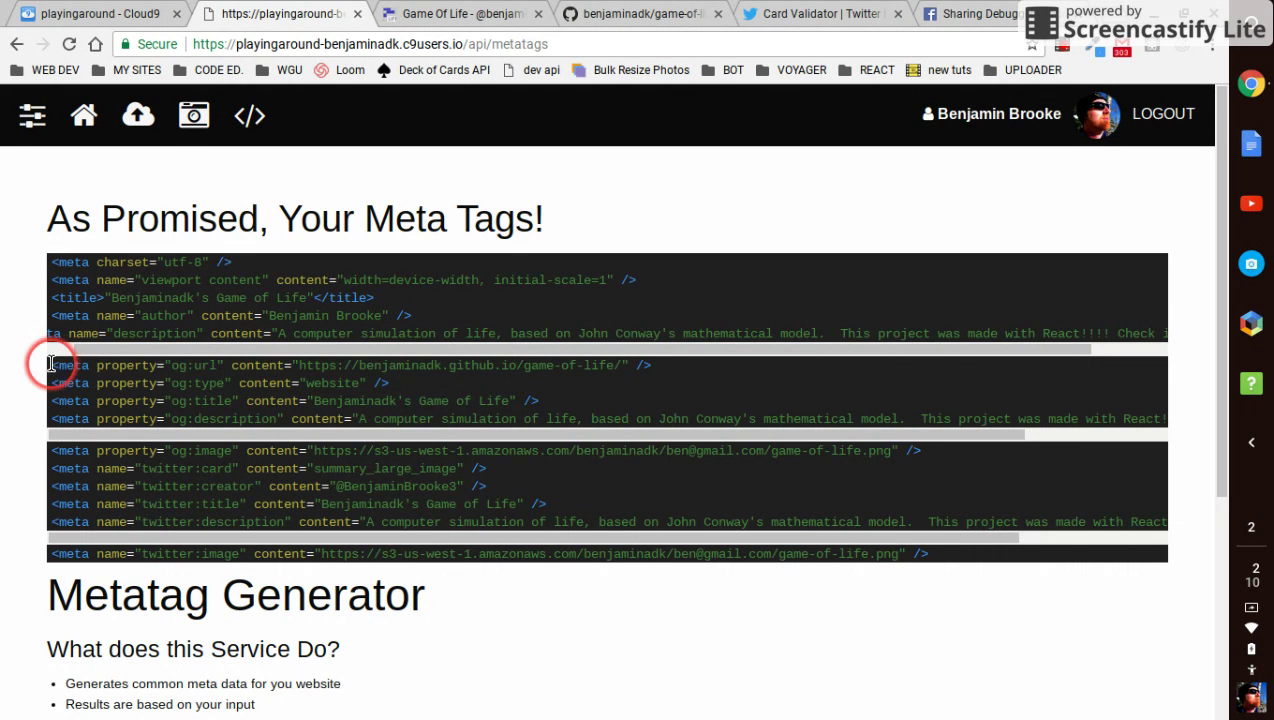
pyautogui.moveTo(50, 364); pyautogui.dragTo(811, 542)
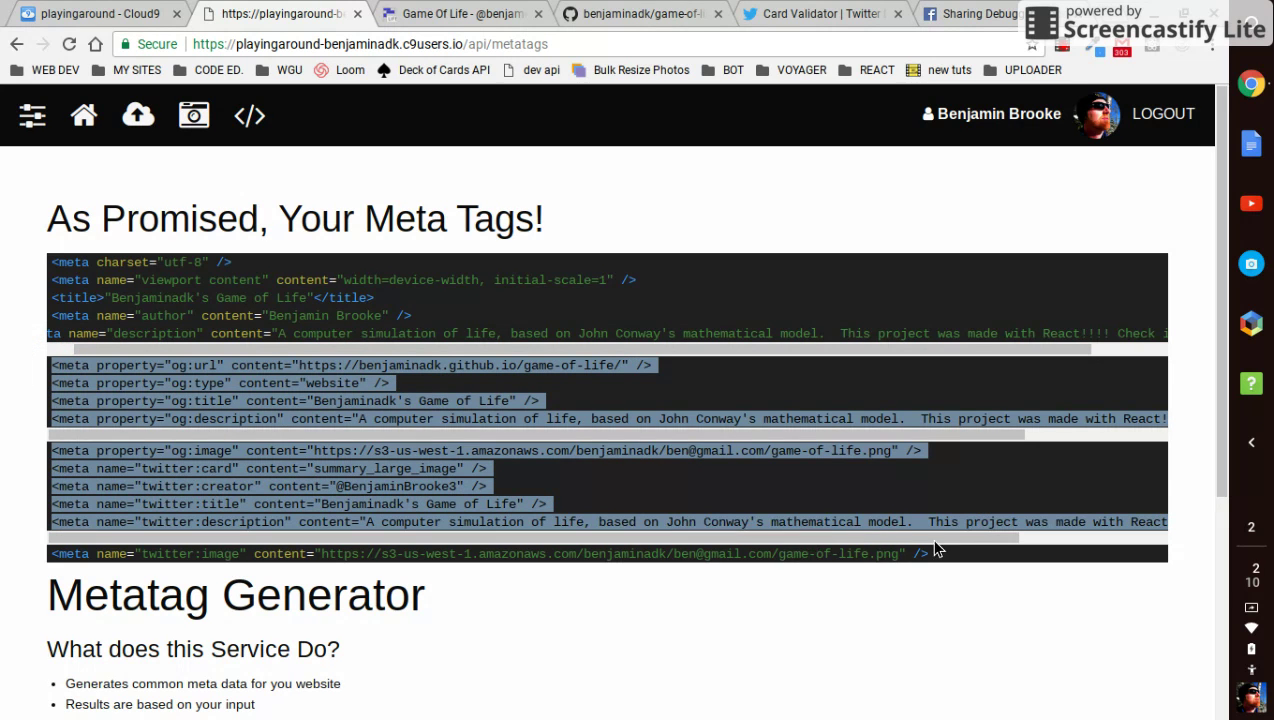
pyautogui.moveTo(983, 540); pyautogui.dragTo(981, 549)
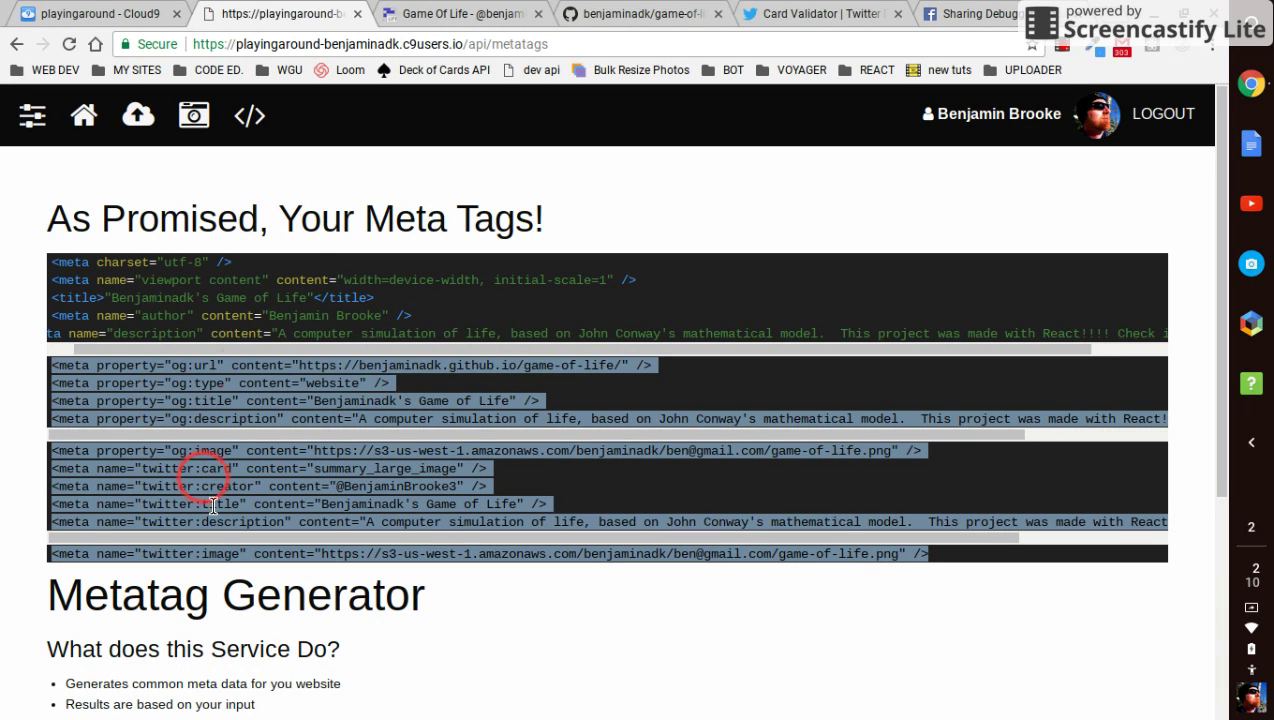
pyautogui.rightClick(240, 413)
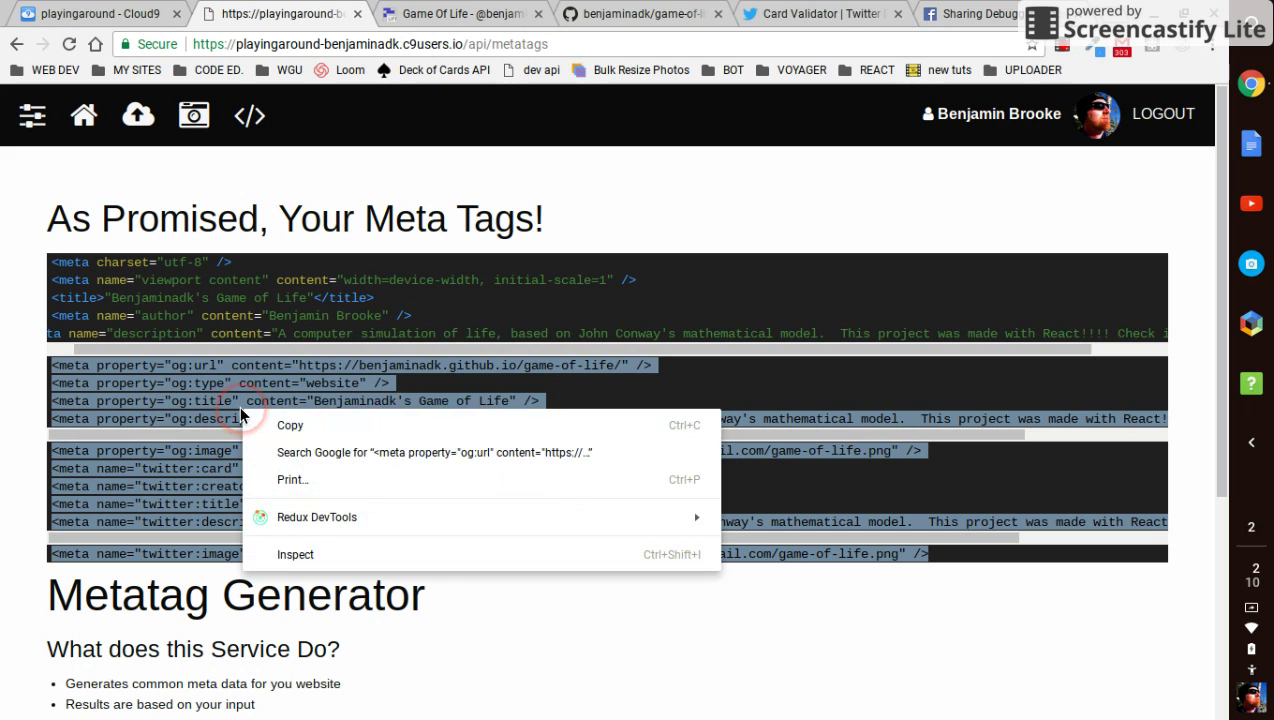
pyautogui.click(260, 428)
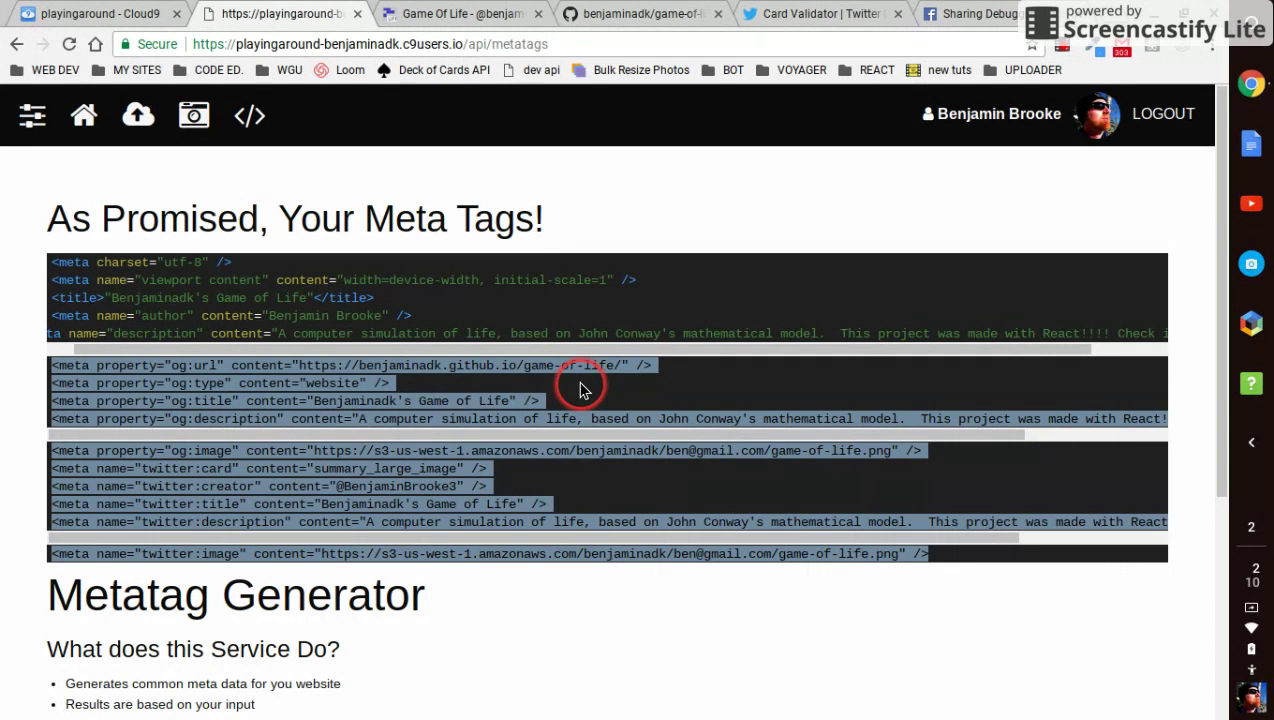
pyautogui.click(583, 390)
pyautogui.click(481, 163)
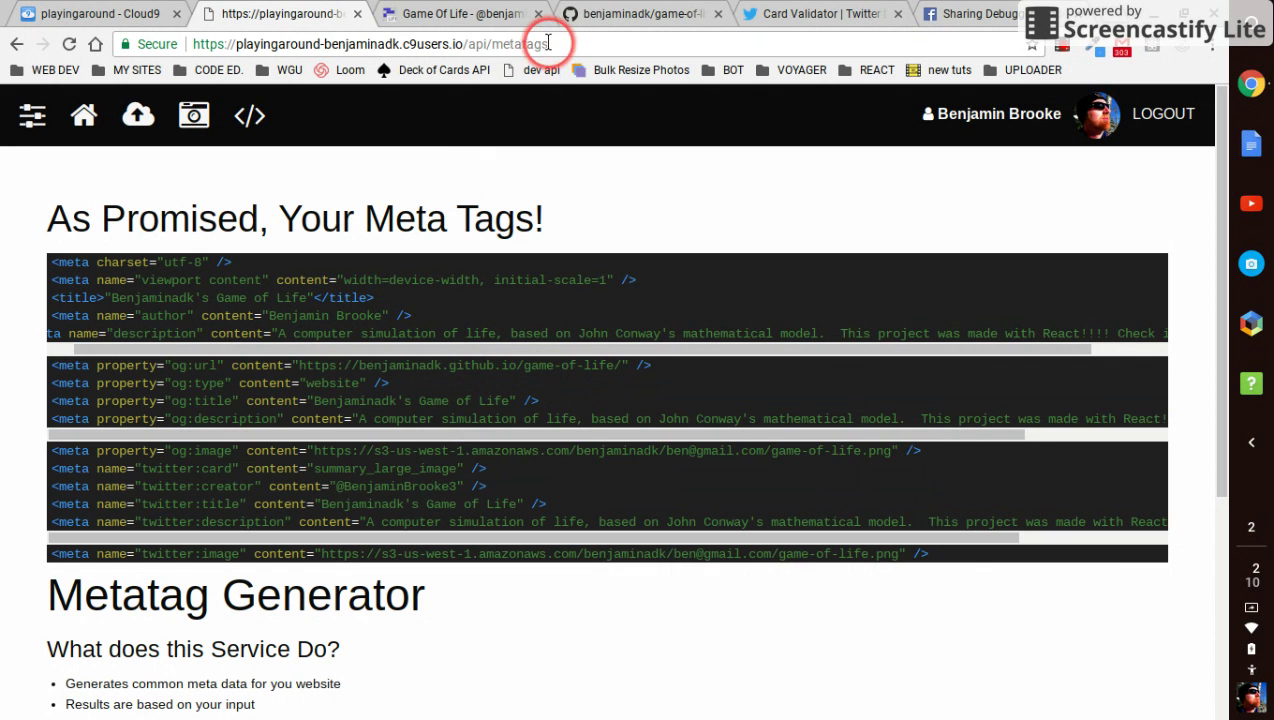
# Paste the copied meta tags into the head of the repository's index.html
pyautogui.click(628, 20)
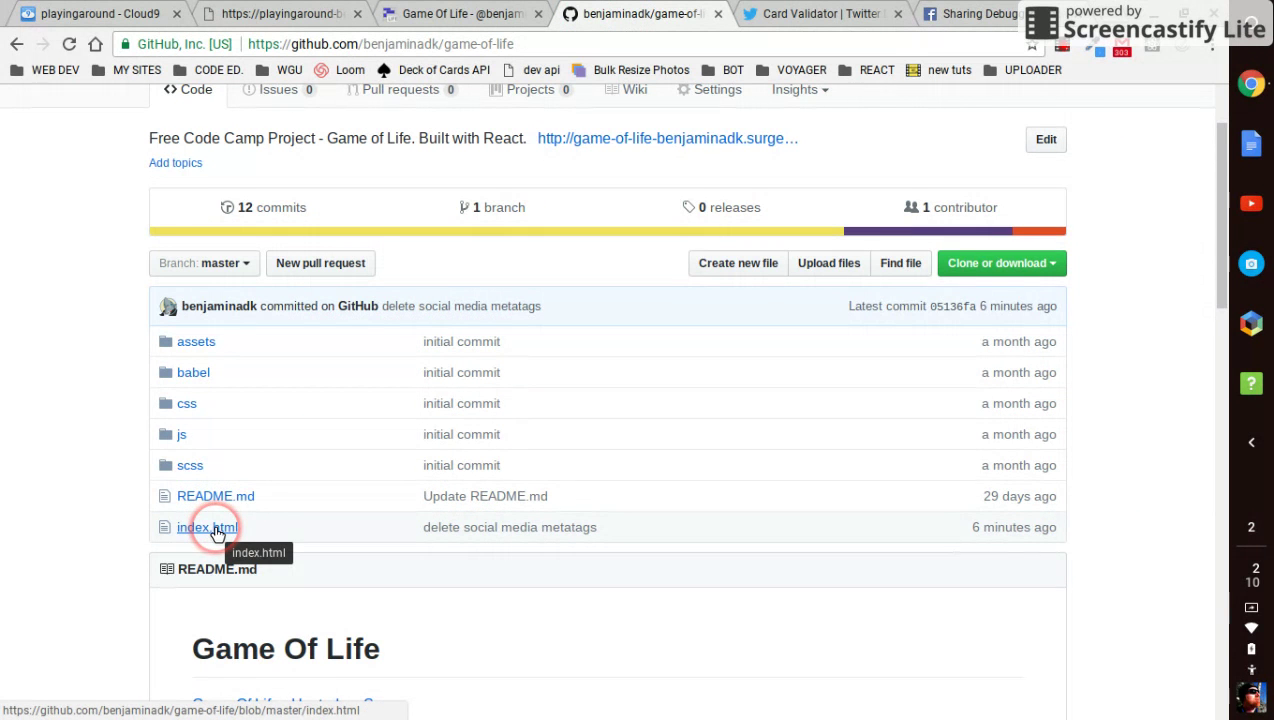
pyautogui.click(217, 530)
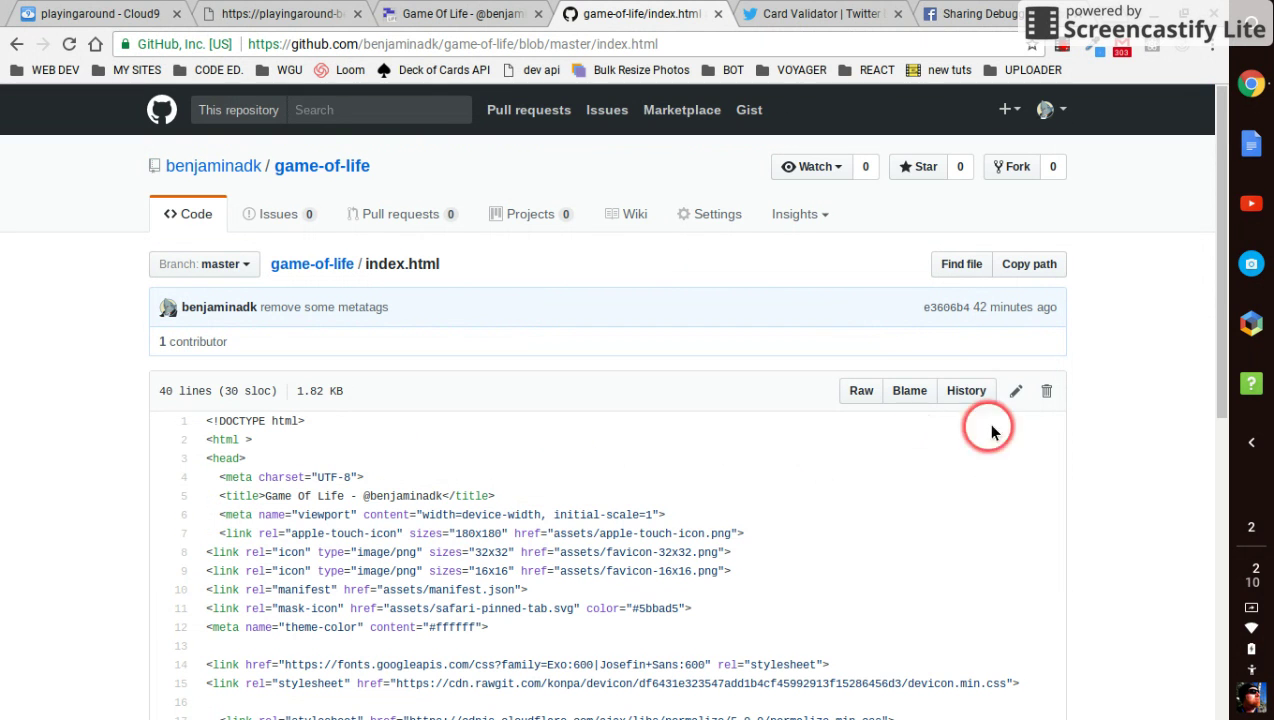
pyautogui.click(1017, 393)
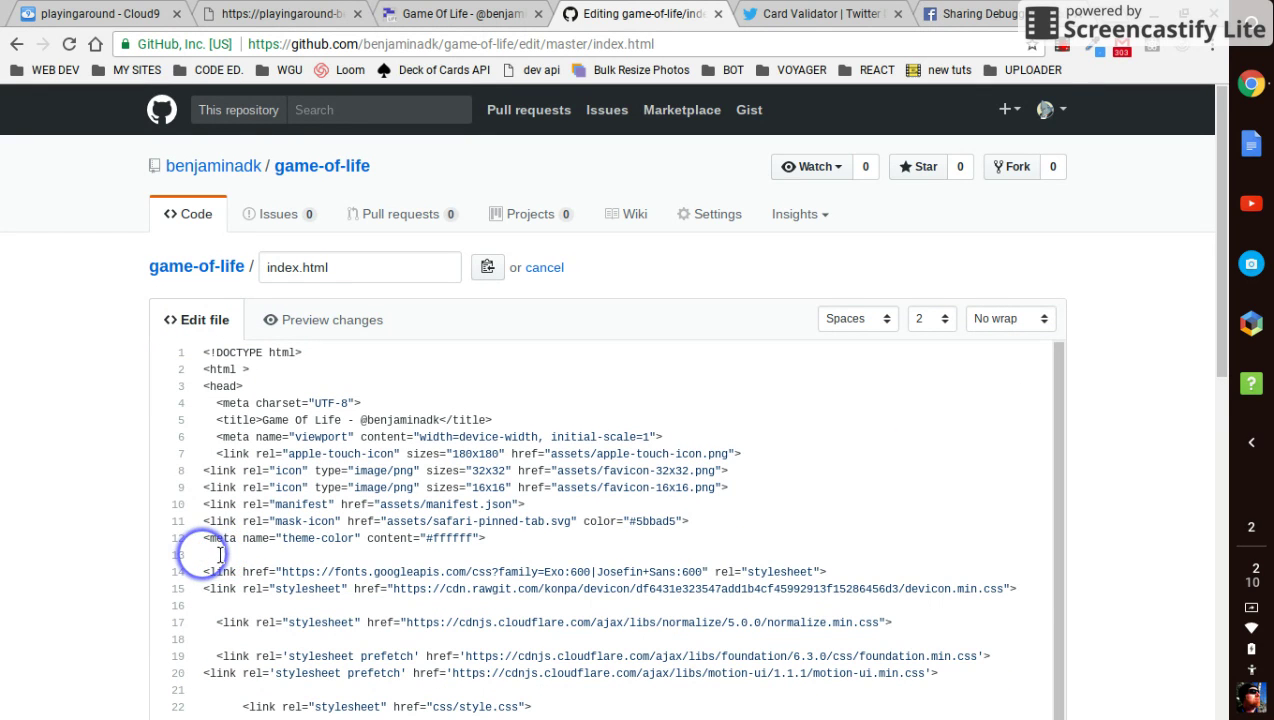
pyautogui.hotkey('ctrl', 'v')
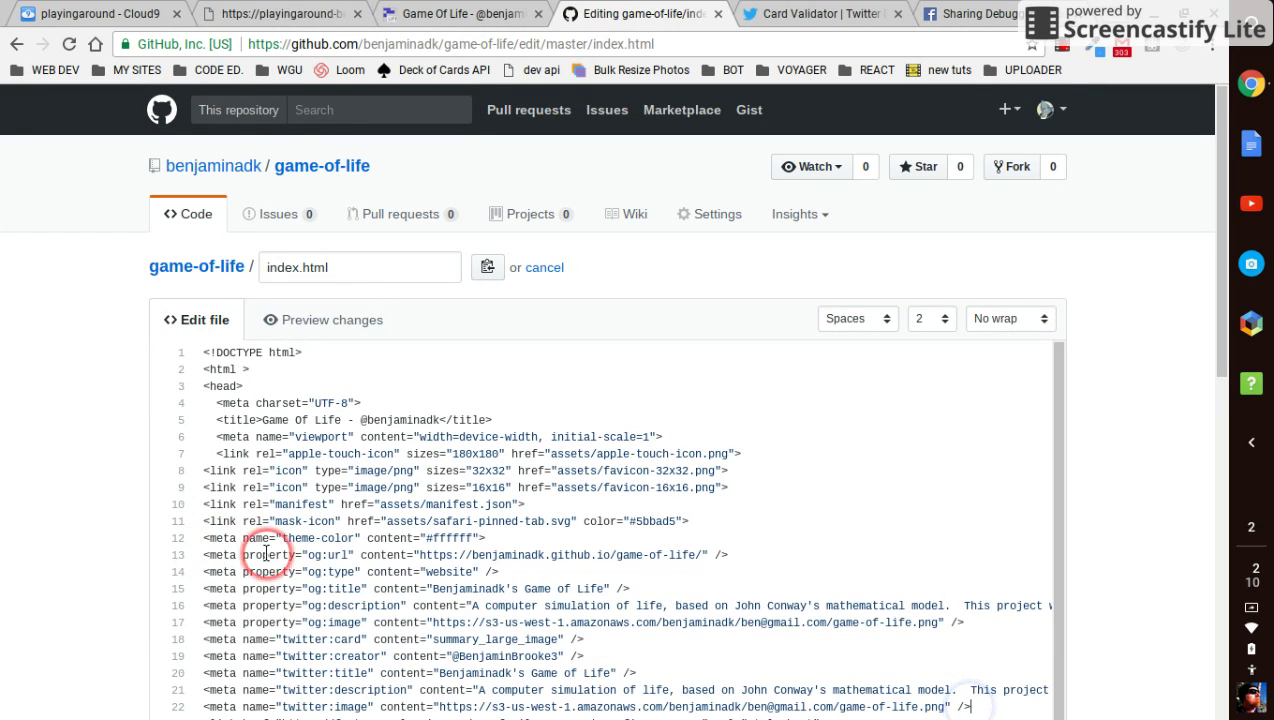
pyautogui.scroll(-3, 265, 551)
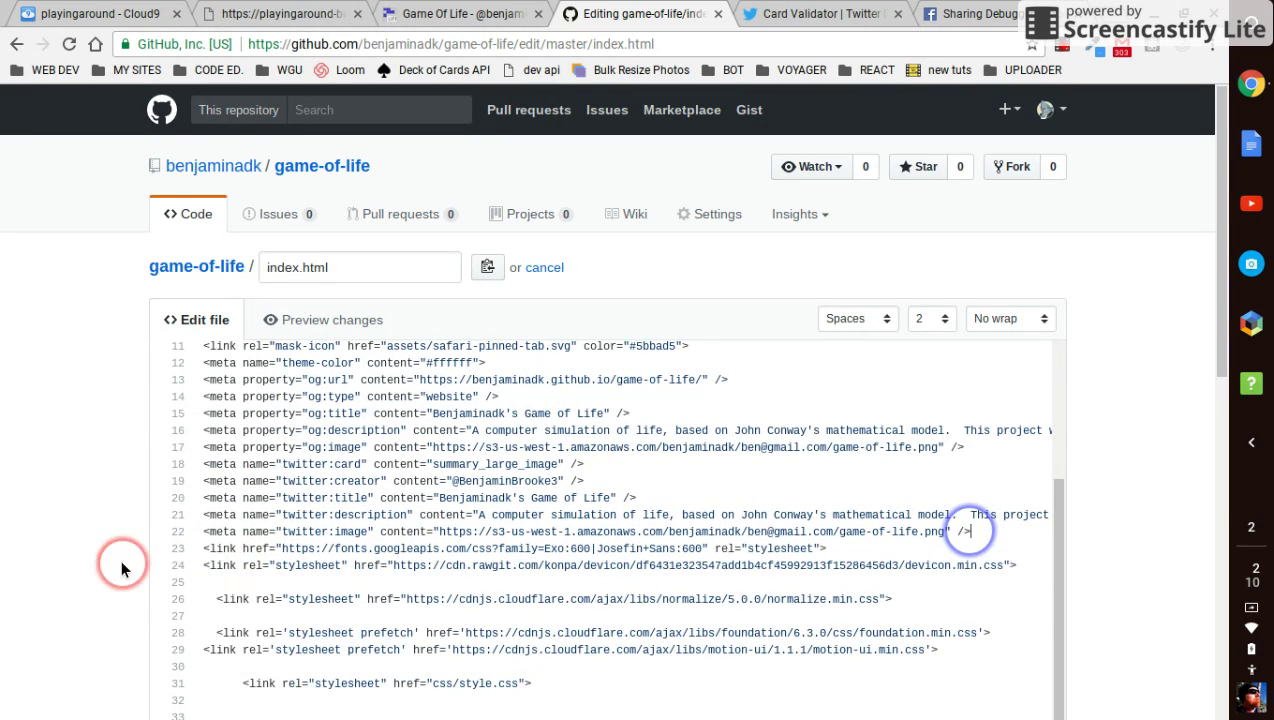
pyautogui.scroll(-6, 137, 568)
# Commit the index.html edit with the summary 'add social media metadata'
pyautogui.click(323, 457)
pyautogui.click(246, 457)
pyautogui.write('add social ')
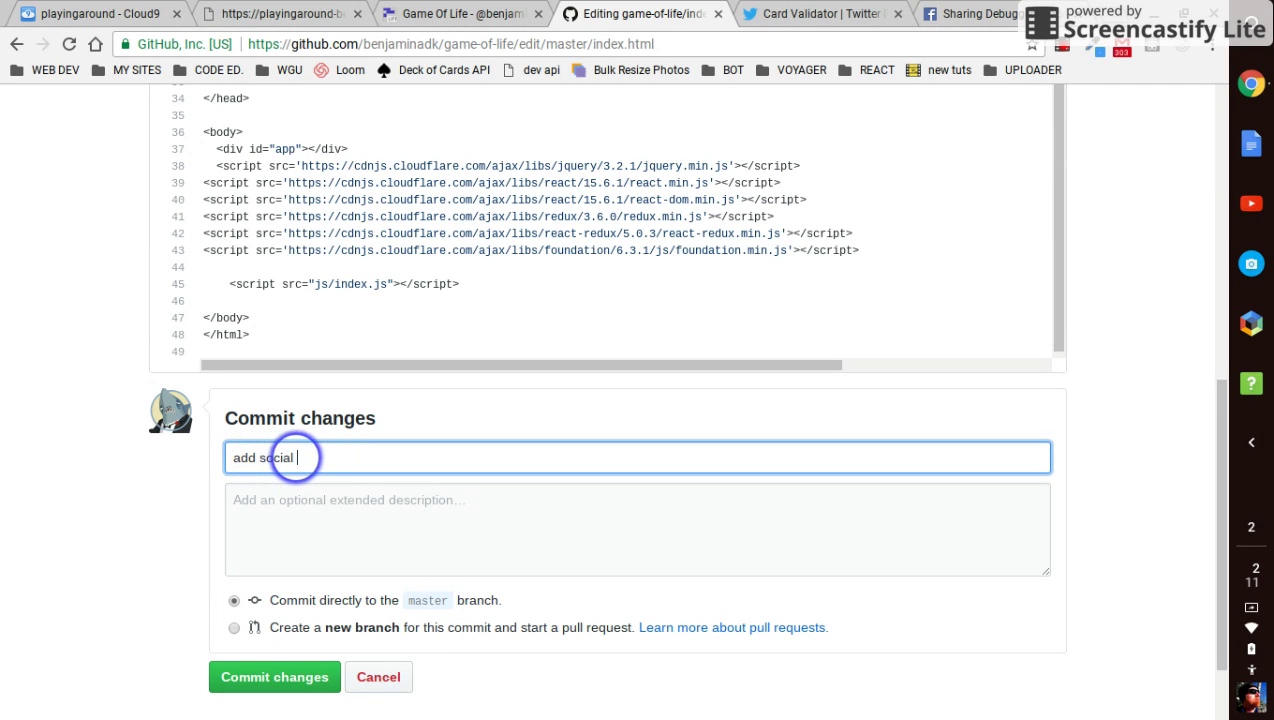
pyautogui.write('media meta')
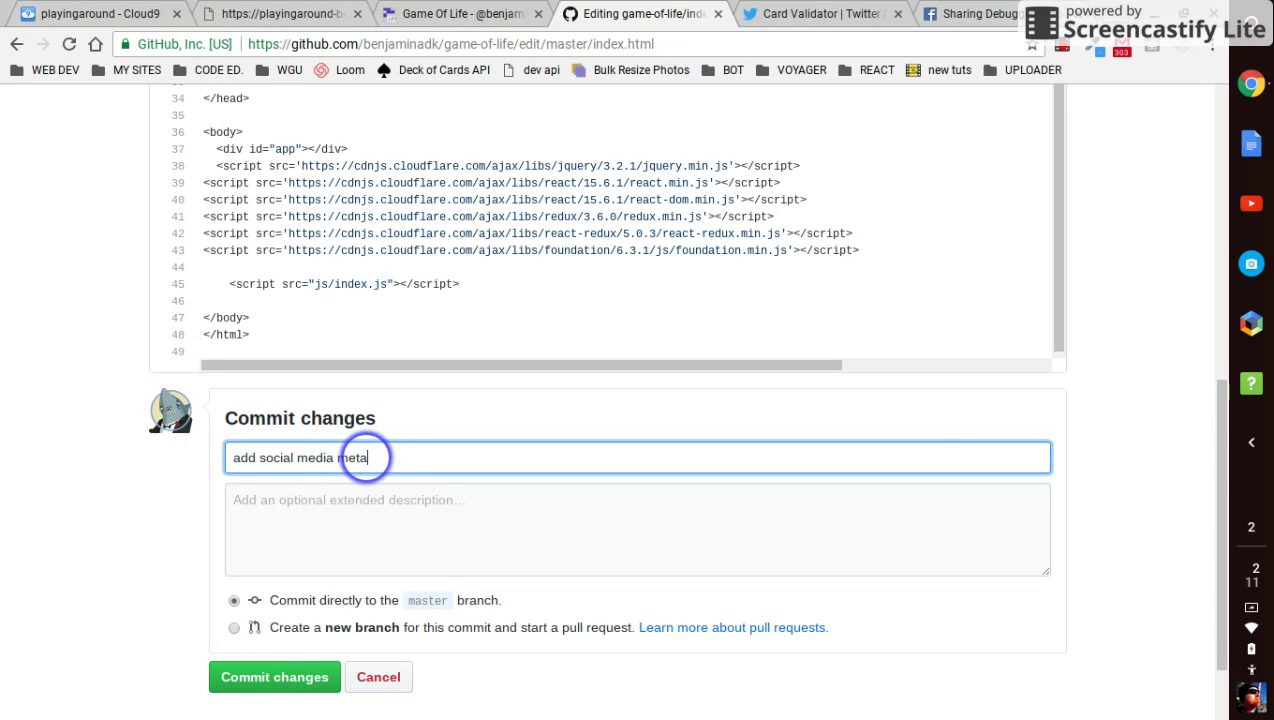
pyautogui.write('data')
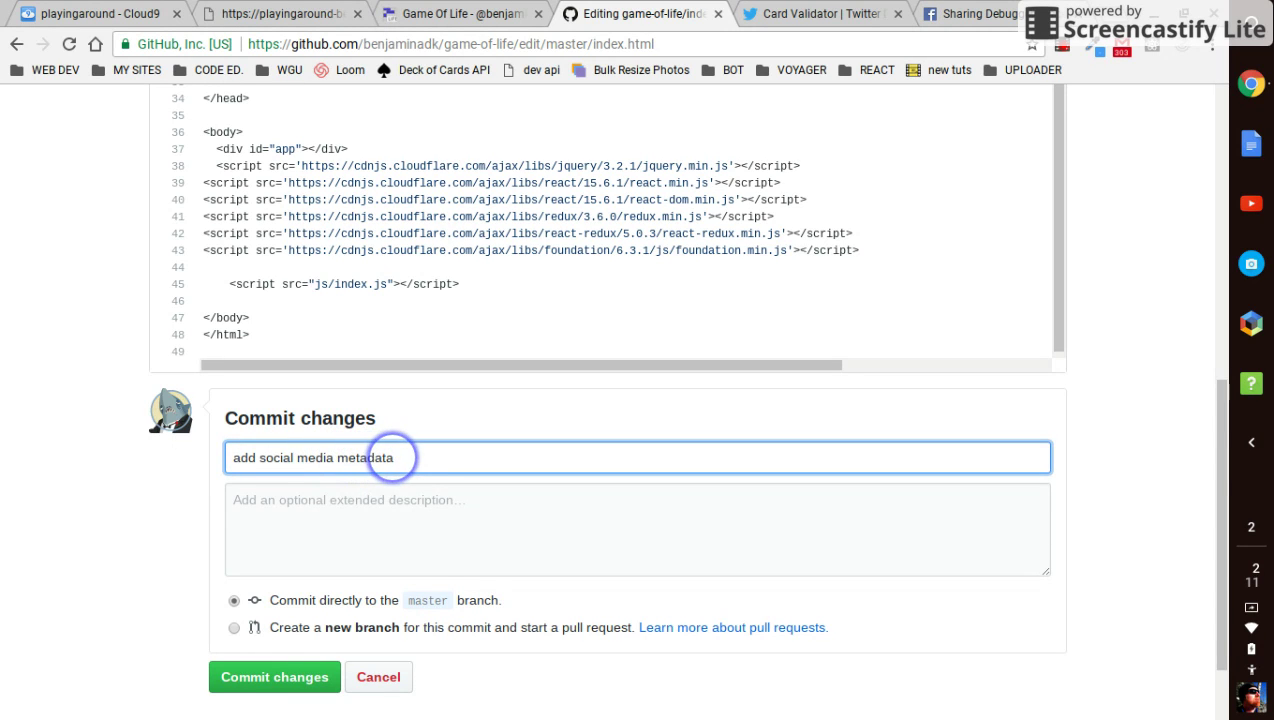
pyautogui.click(284, 677)
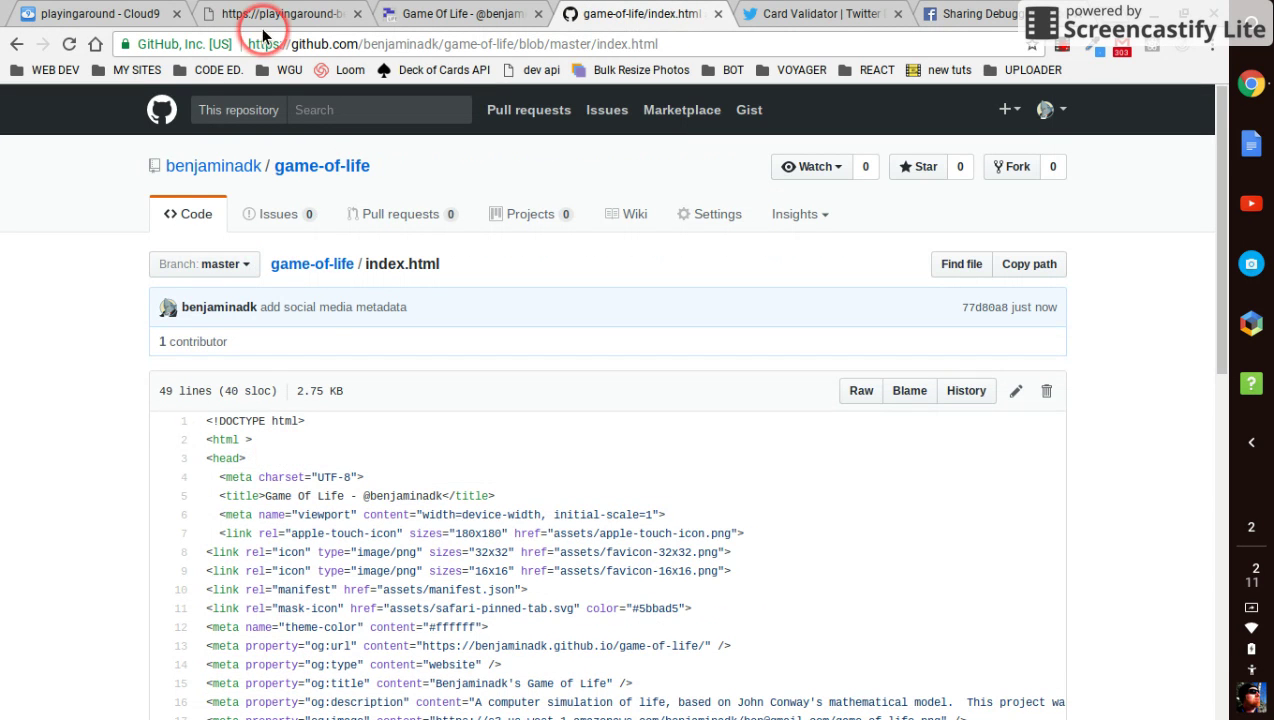
# Hard-reload the live Game of Life page so it picks up the committed tags
pyautogui.click(424, 17)
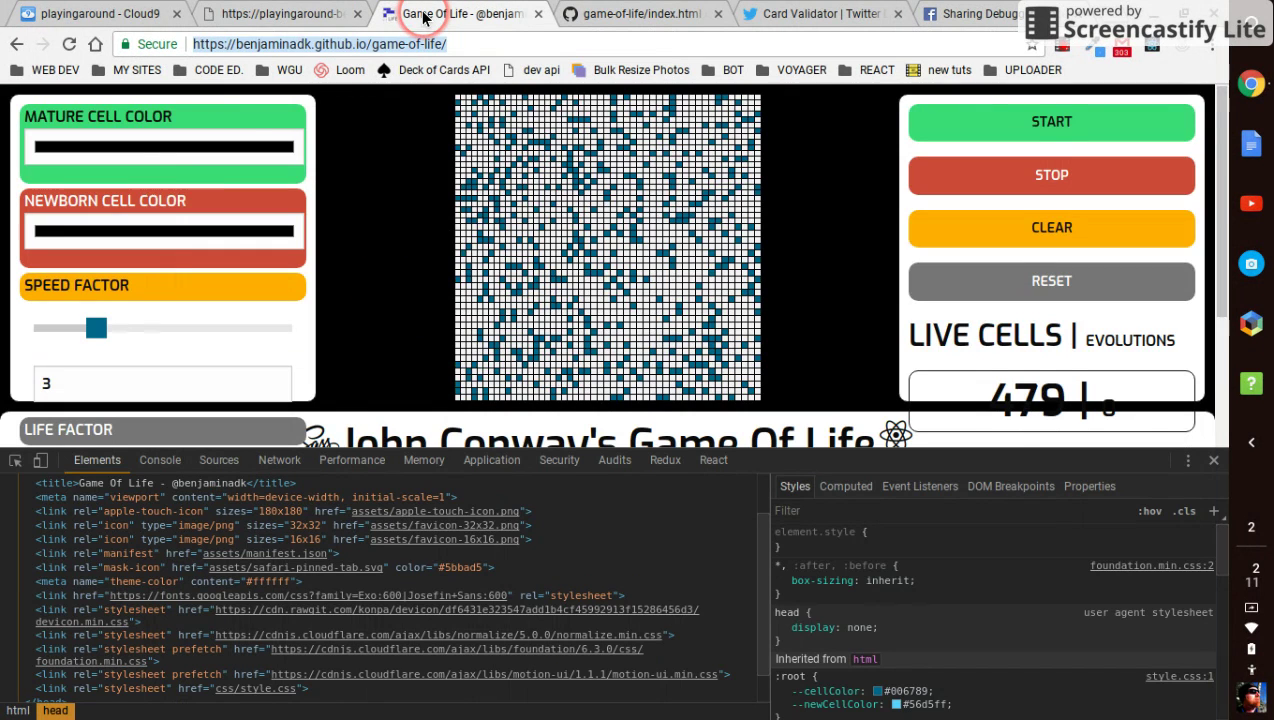
pyautogui.click(190, 45)
pyautogui.click(587, 12)
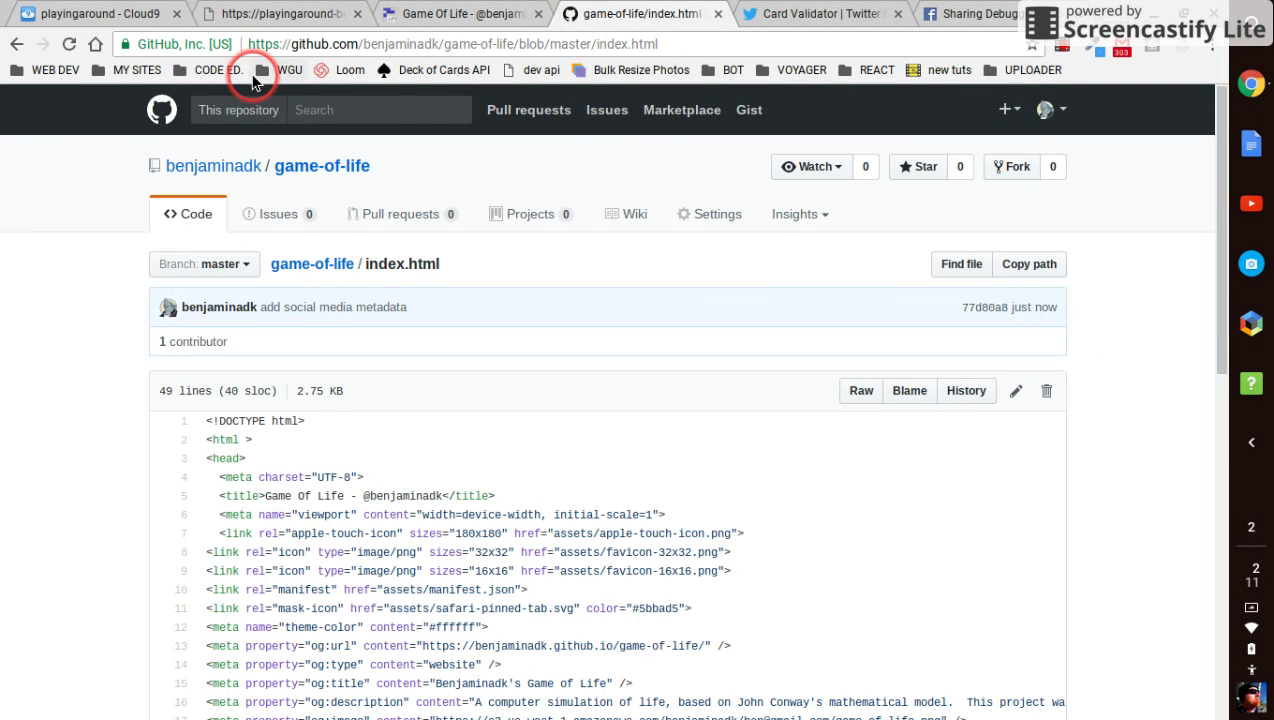
pyautogui.click(313, 166)
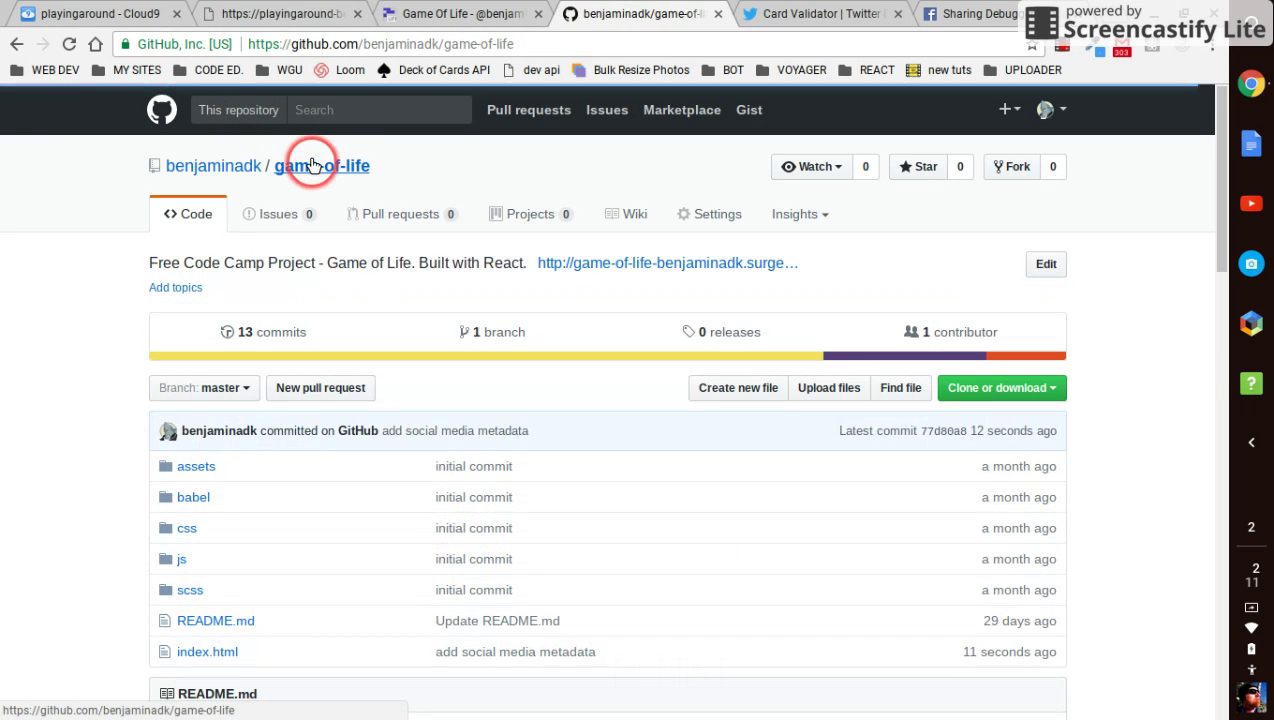
pyautogui.click(328, 12)
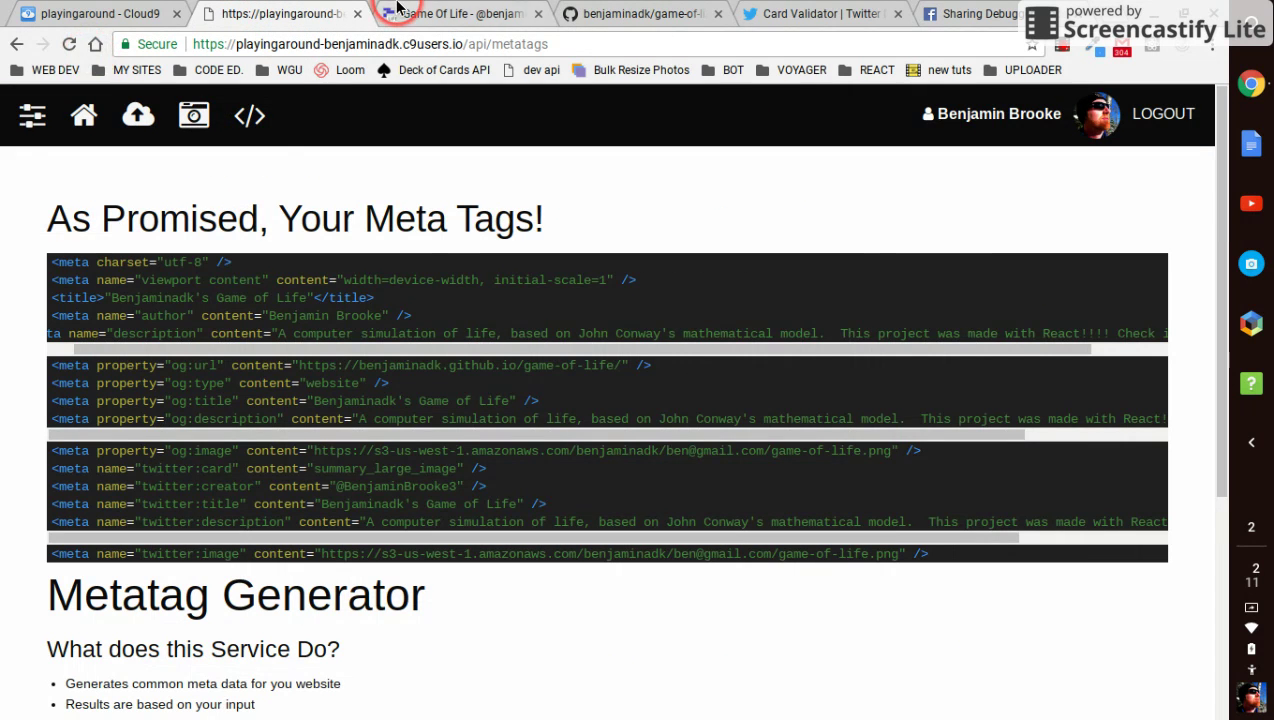
pyautogui.click(405, 13)
pyautogui.click(190, 44)
pyautogui.rightClick(68, 44)
pyautogui.click(88, 103)
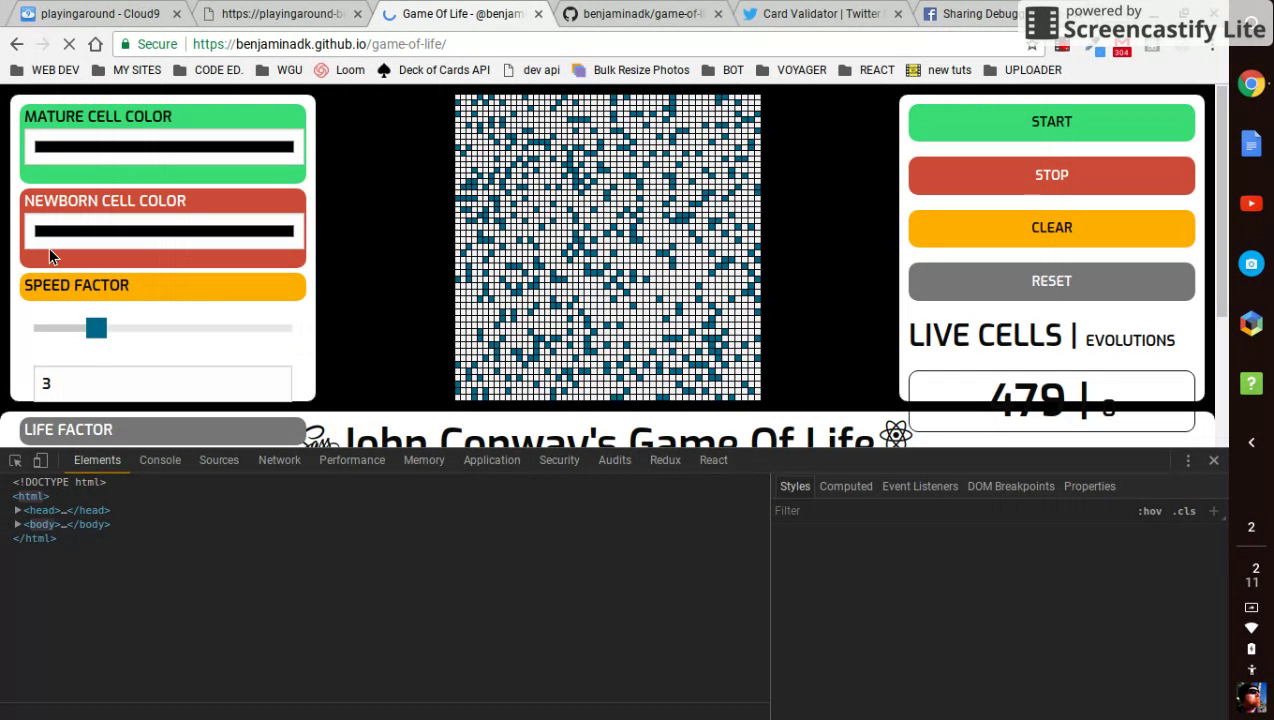
# Confirm the new twitter meta tags in the page head and copy the page address
pyautogui.scroll(-1, 134, 631)
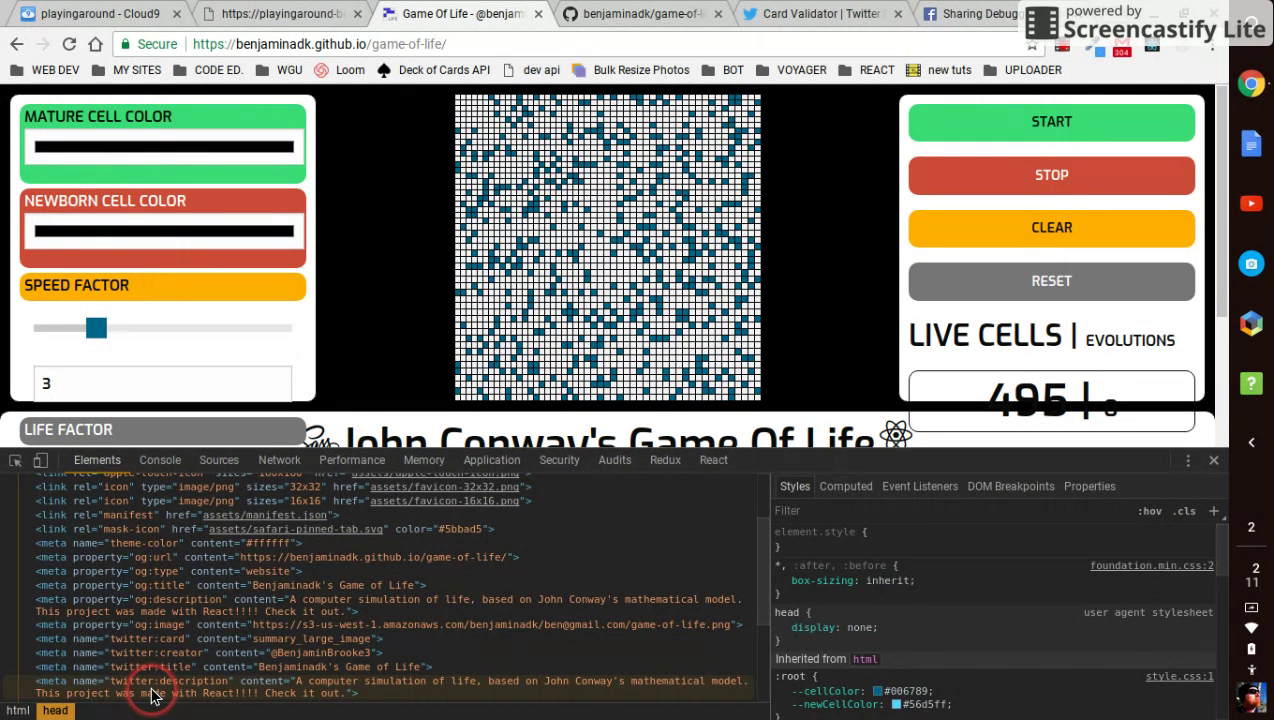
pyautogui.click(153, 650)
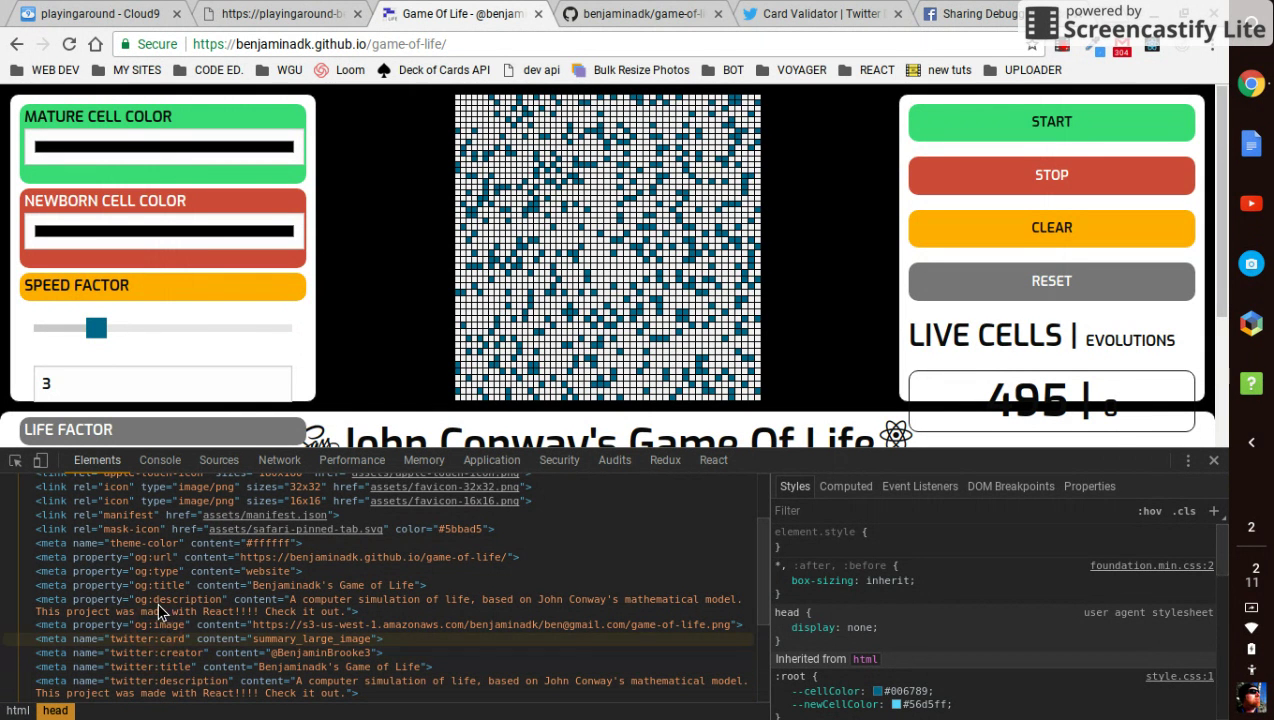
pyautogui.rightClick(342, 47)
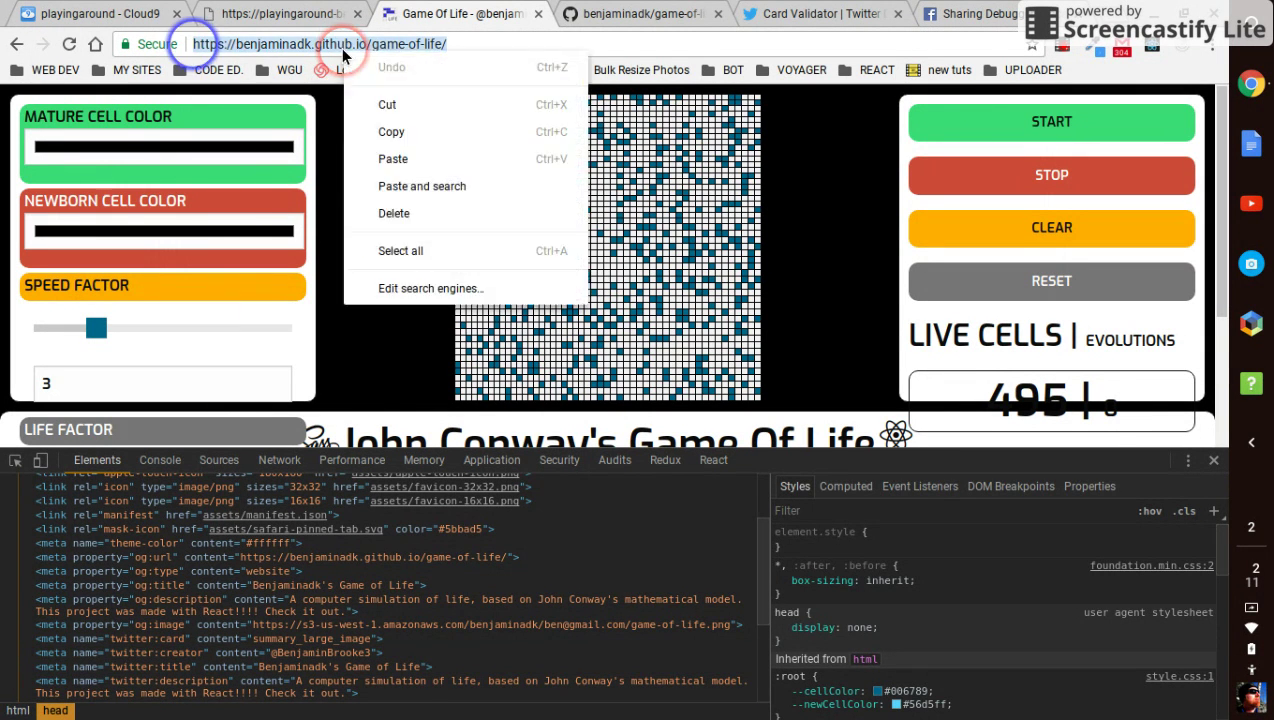
pyautogui.click(368, 131)
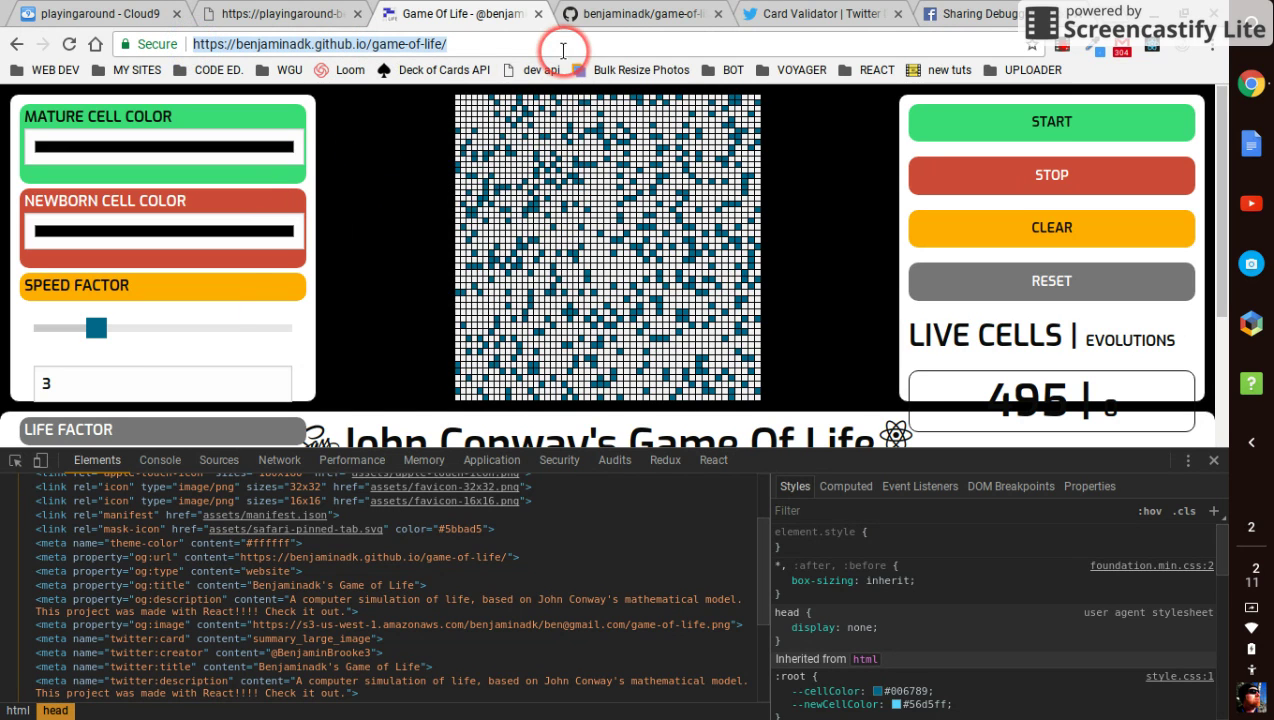
pyautogui.click(805, 14)
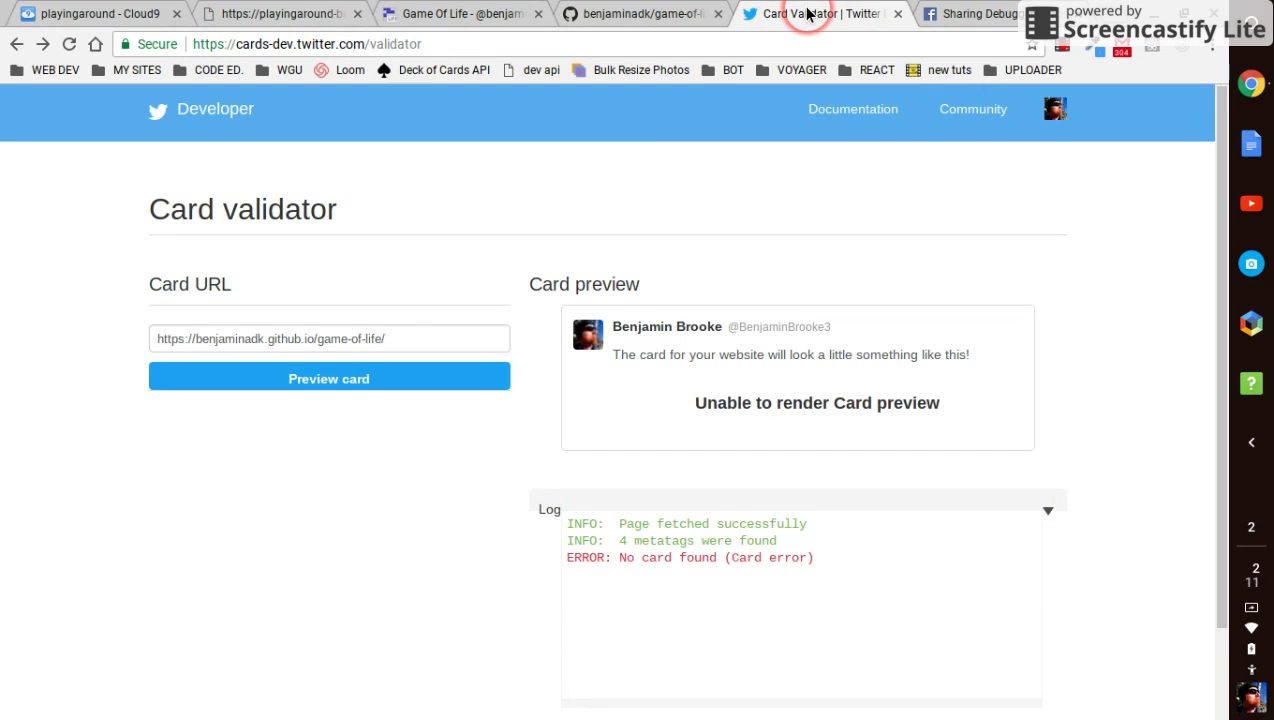
# Reload Twitter Card Validator and preview the Game of Life page's card
pyautogui.click(414, 334)
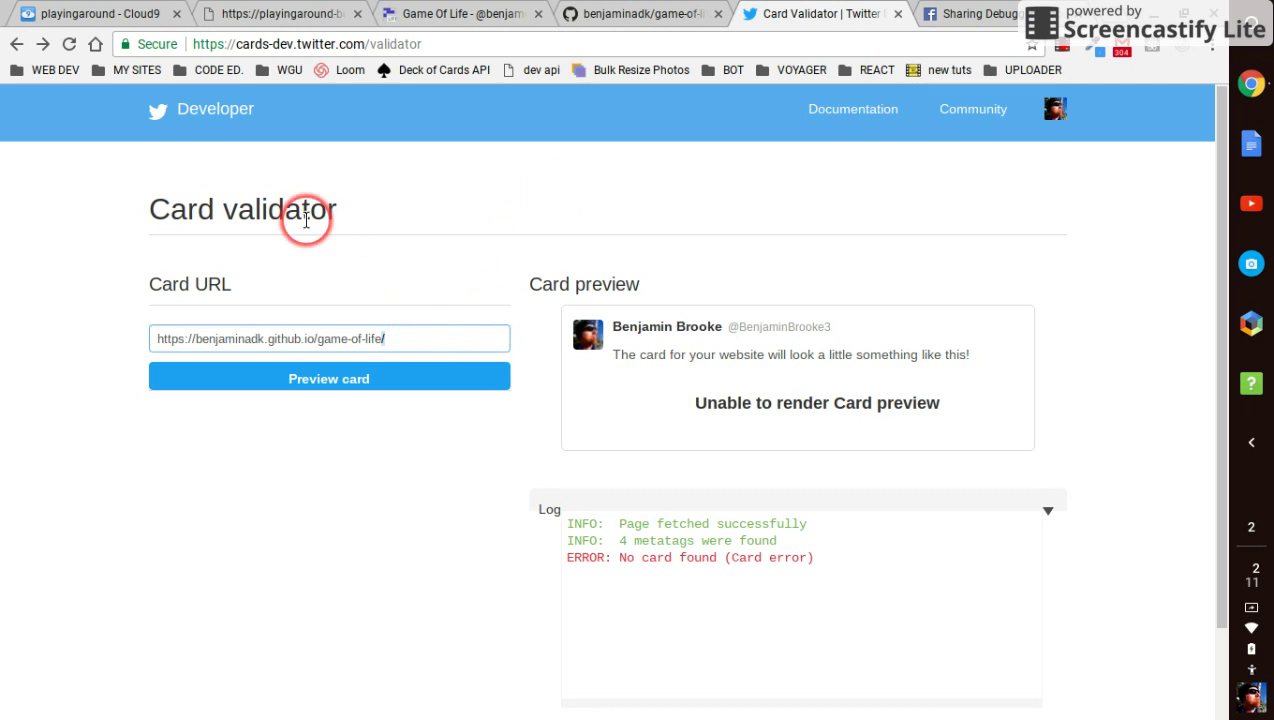
pyautogui.click(67, 46)
pyautogui.click(262, 345)
pyautogui.hotkey('ctrl', 'v')
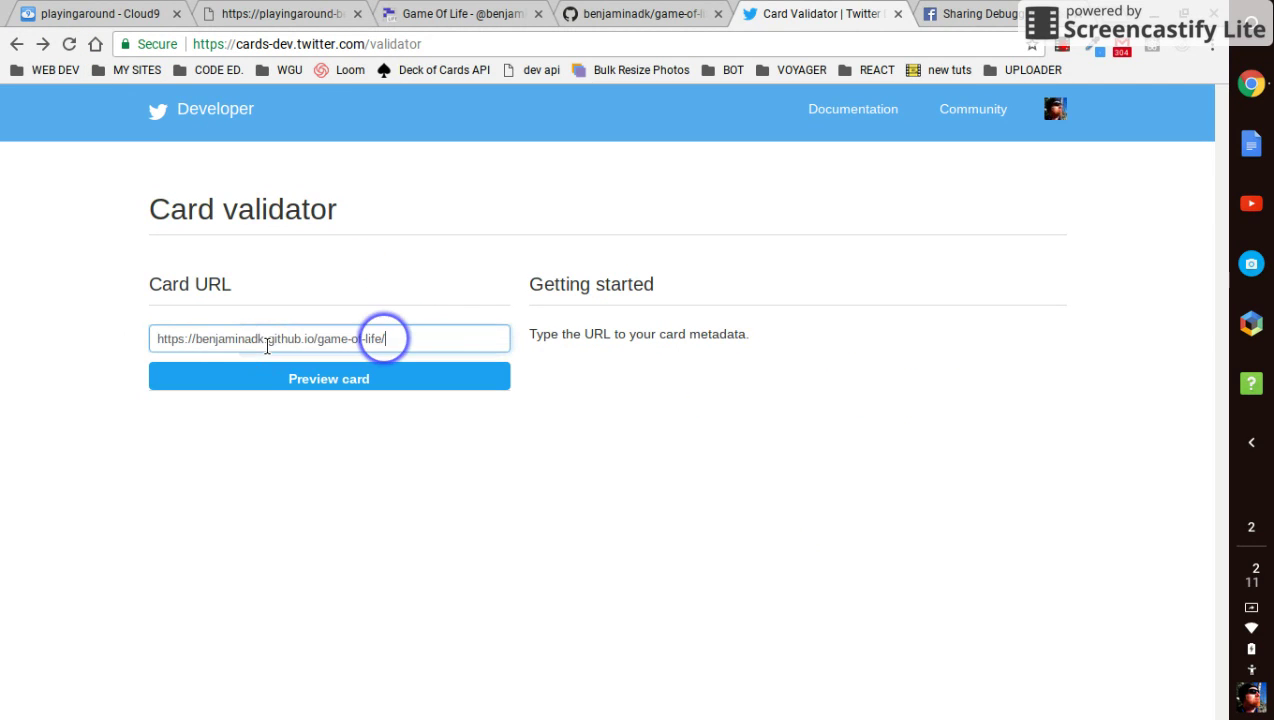
pyautogui.click(272, 381)
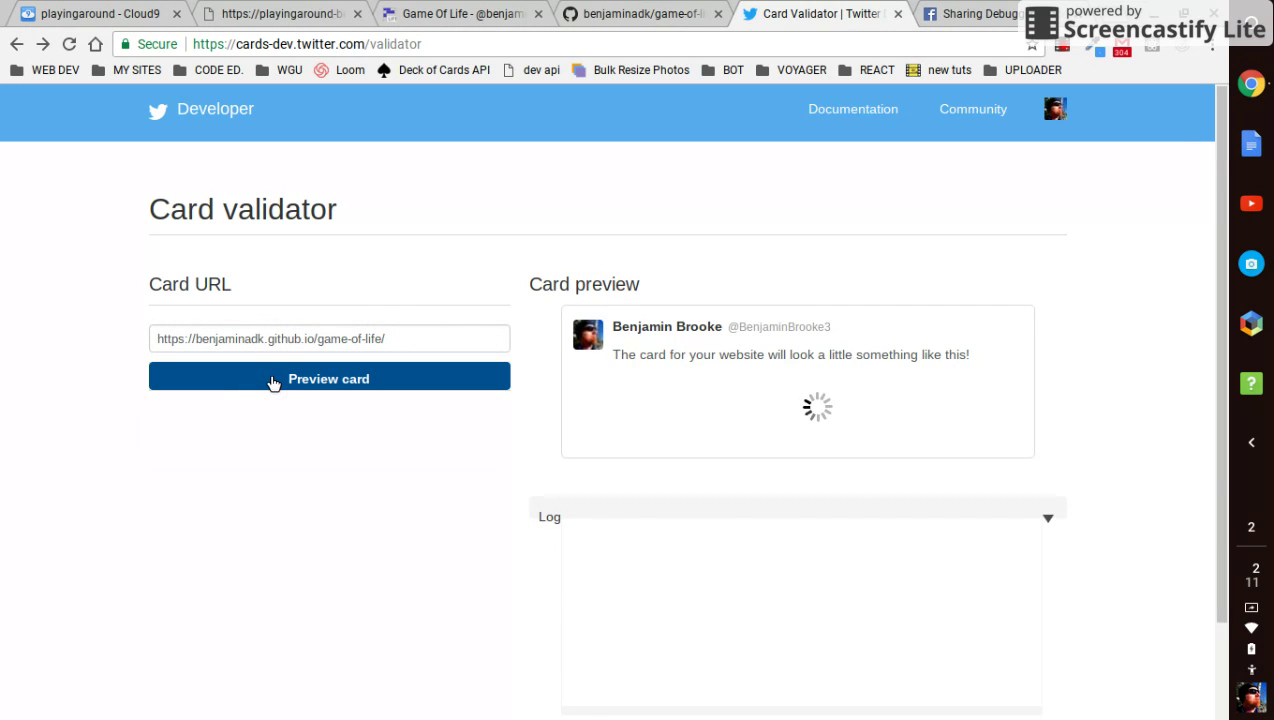
# Check the log confirming the summary_large_image card loaded successfully
pyautogui.click(391, 502)
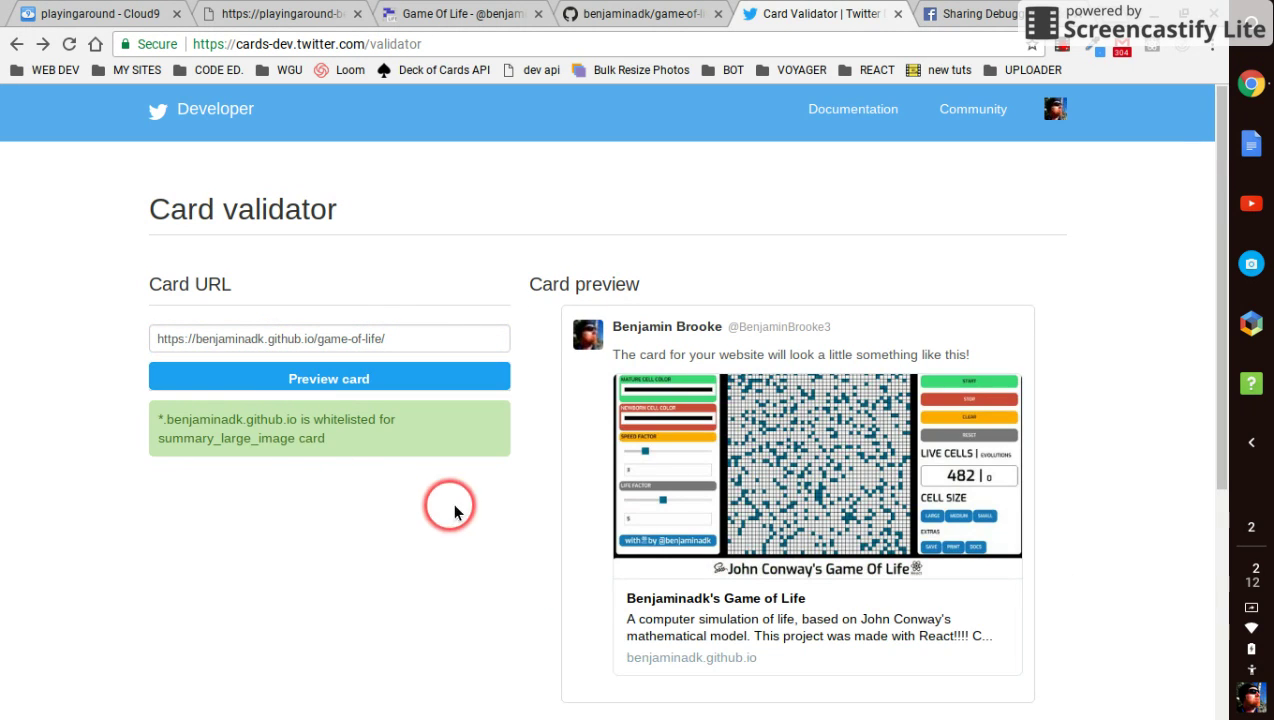
pyautogui.scroll(-2, 523, 532)
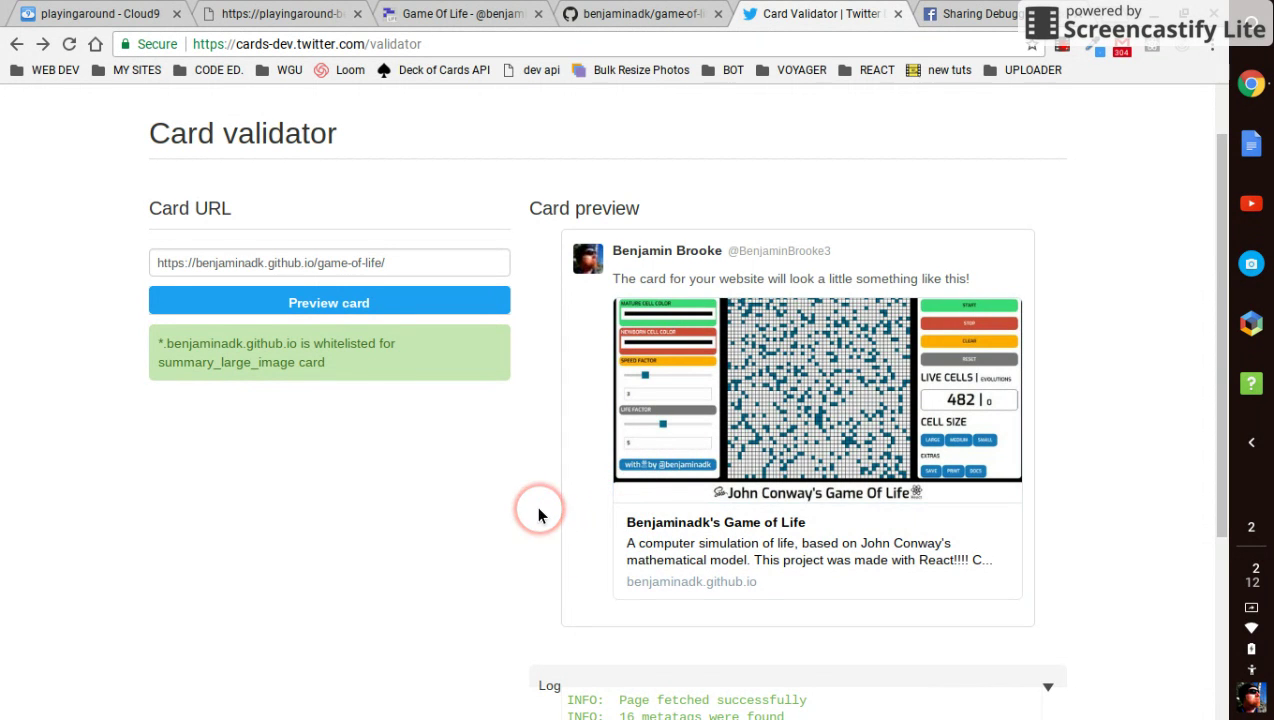
pyautogui.scroll(-3, 538, 515)
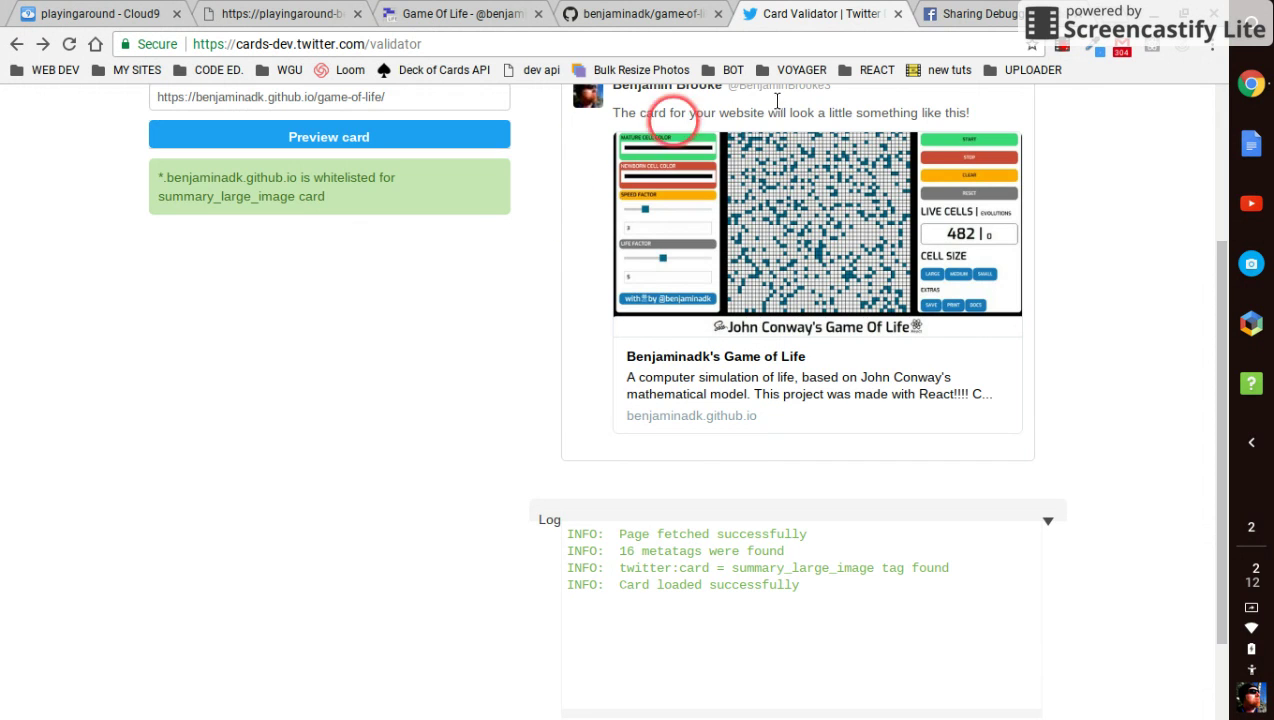
pyautogui.click(936, 14)
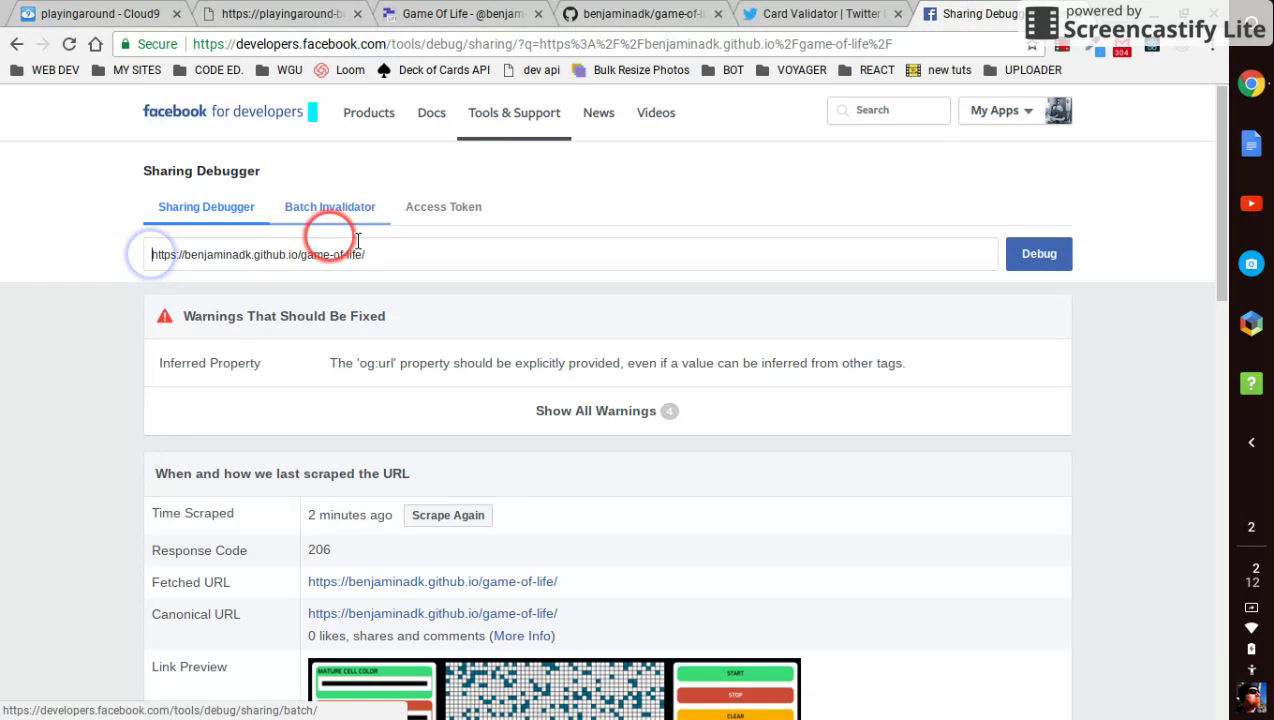
# Re-run the debug on the Game of Life address and reload the Sharing Debugger without previous results
pyautogui.click(1030, 262)
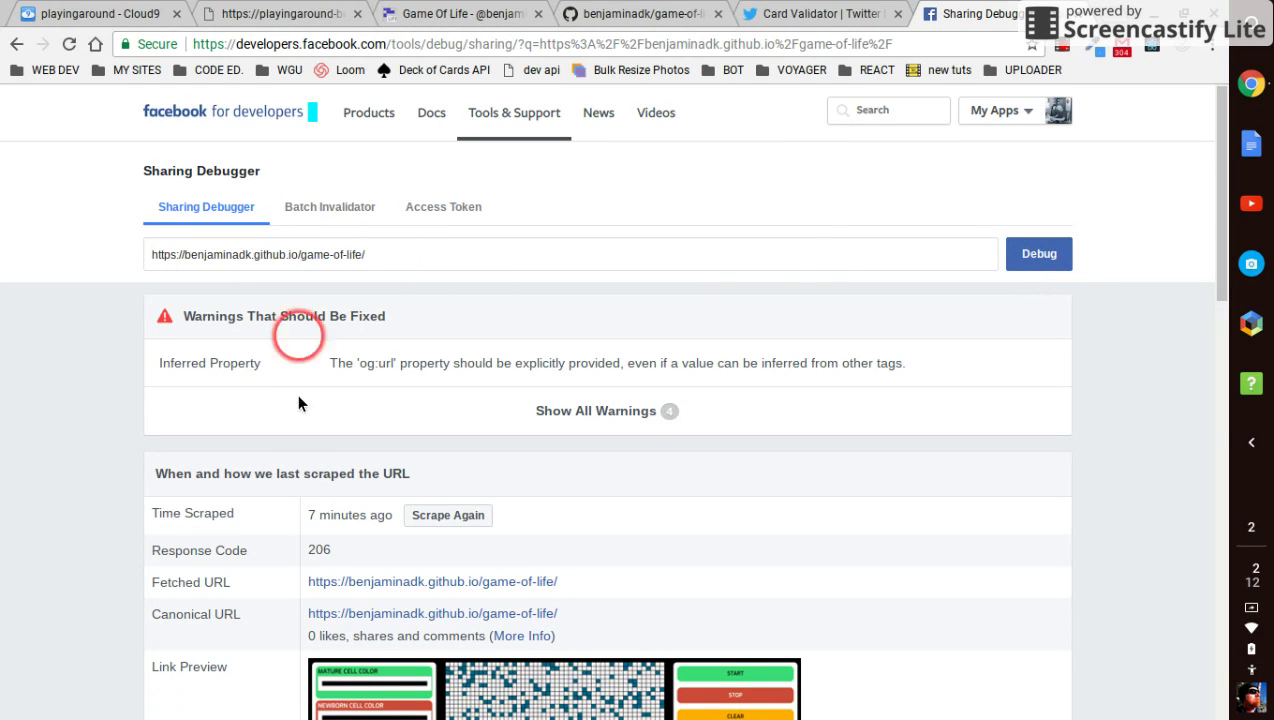
pyautogui.scroll(-6, 300, 518)
pyautogui.scroll(6, 300, 518)
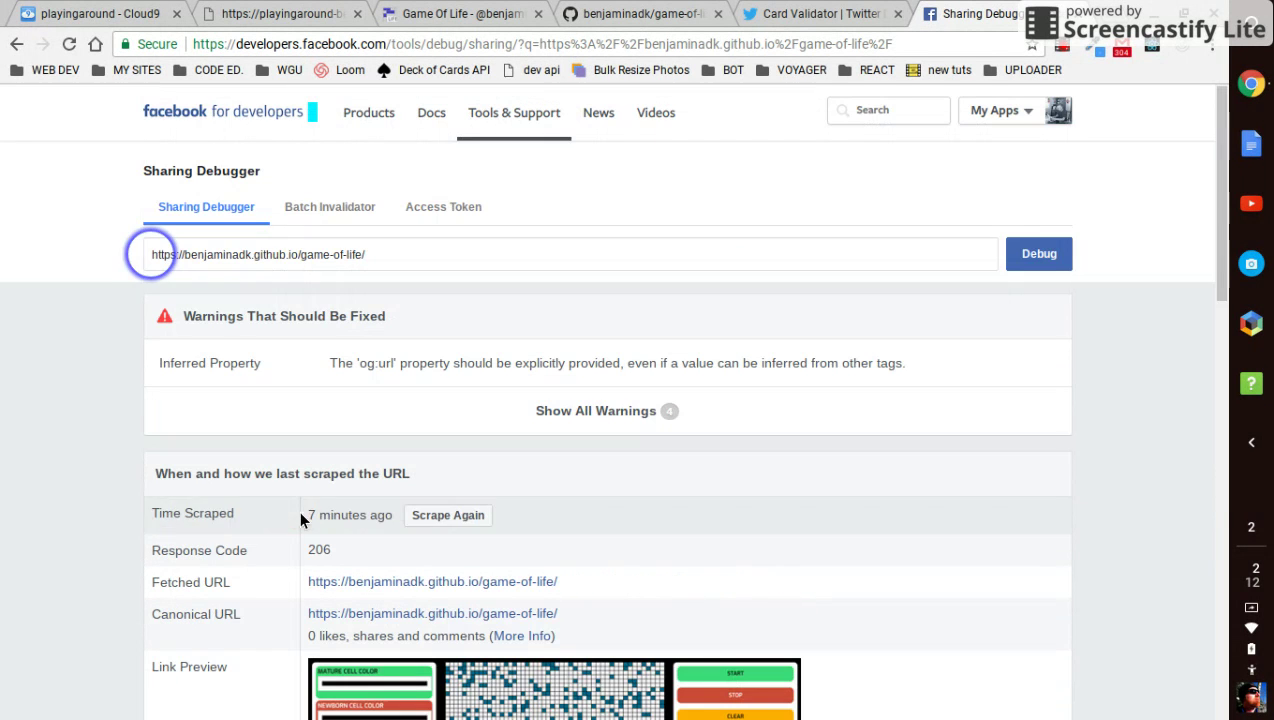
pyautogui.click(60, 40)
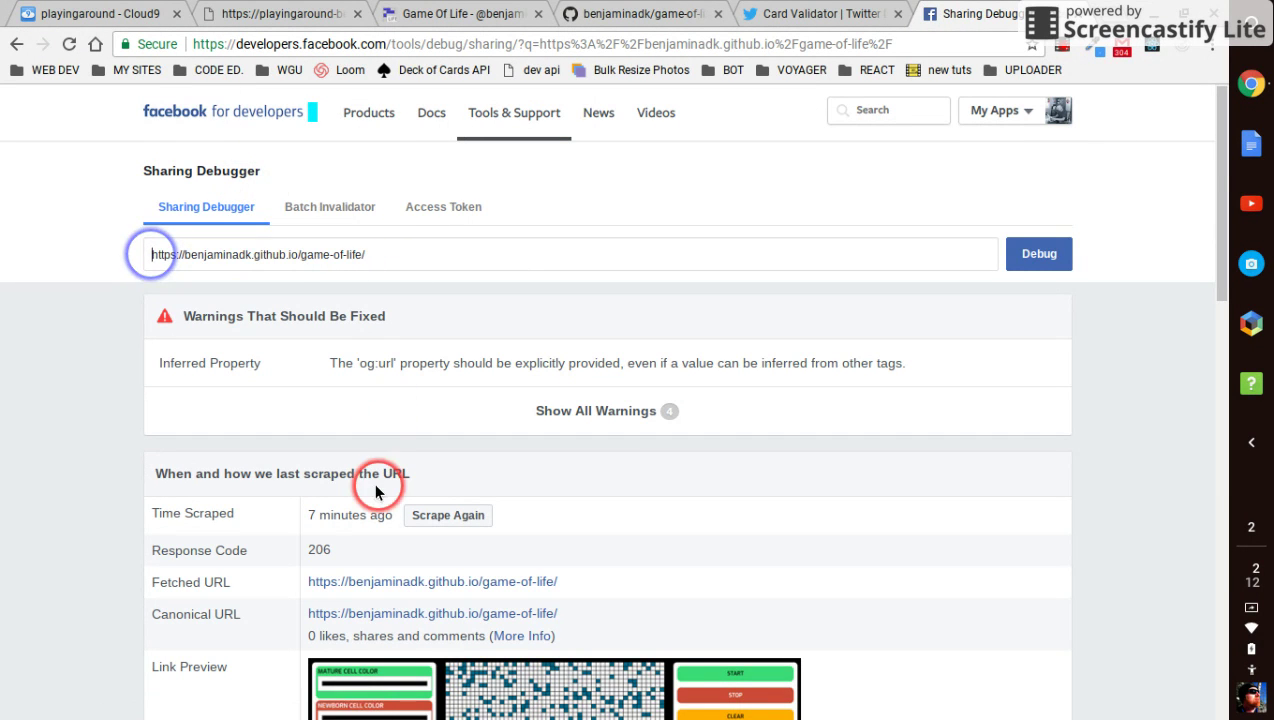
pyautogui.click(428, 48)
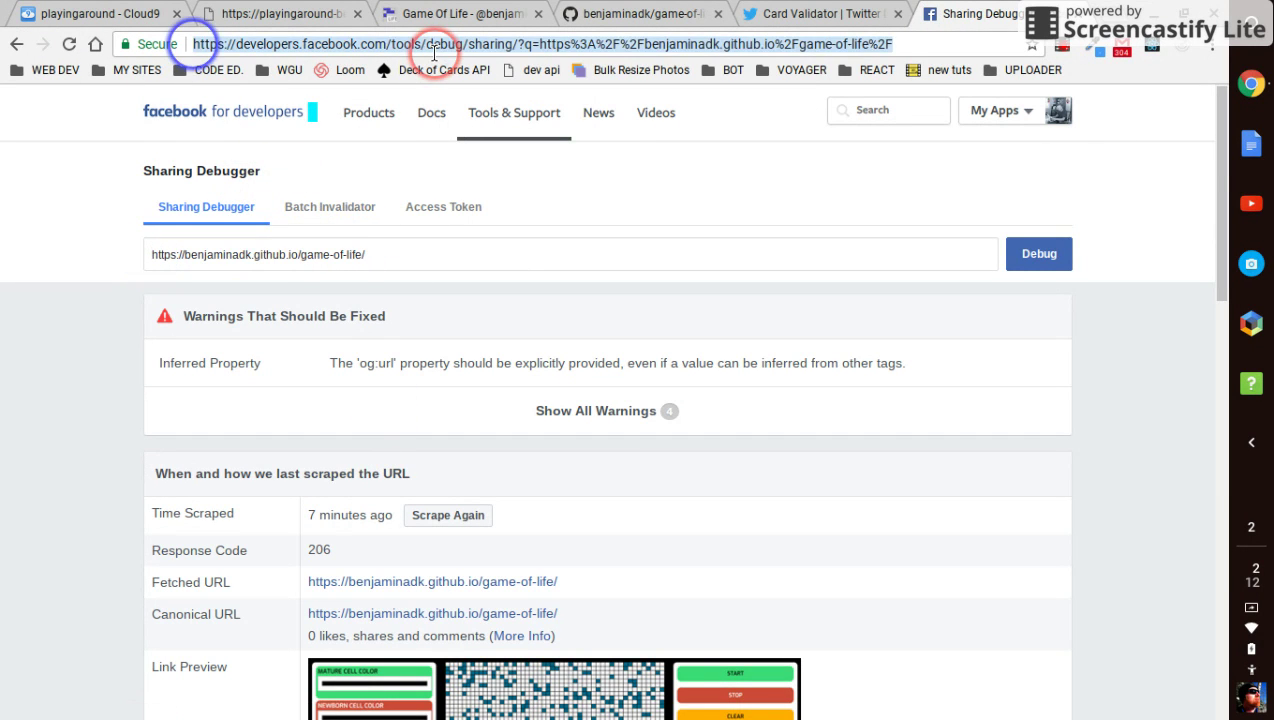
pyautogui.press('Return')
pyautogui.click(150, 254)
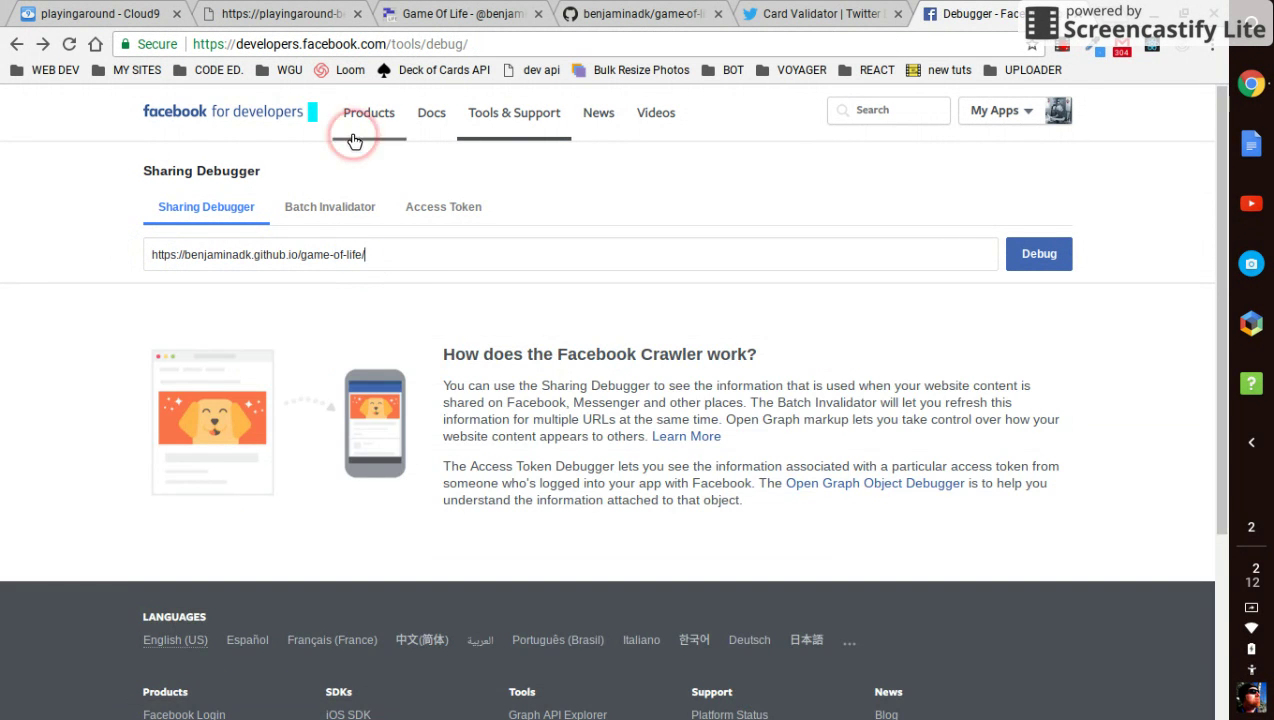
# Clear the URL field, paste the Game of Life page address back in, and debug it
pyautogui.click(370, 251)
pyautogui.hotkey('ctrl', 'a')
pyautogui.hotkey('ctrl', 'c')
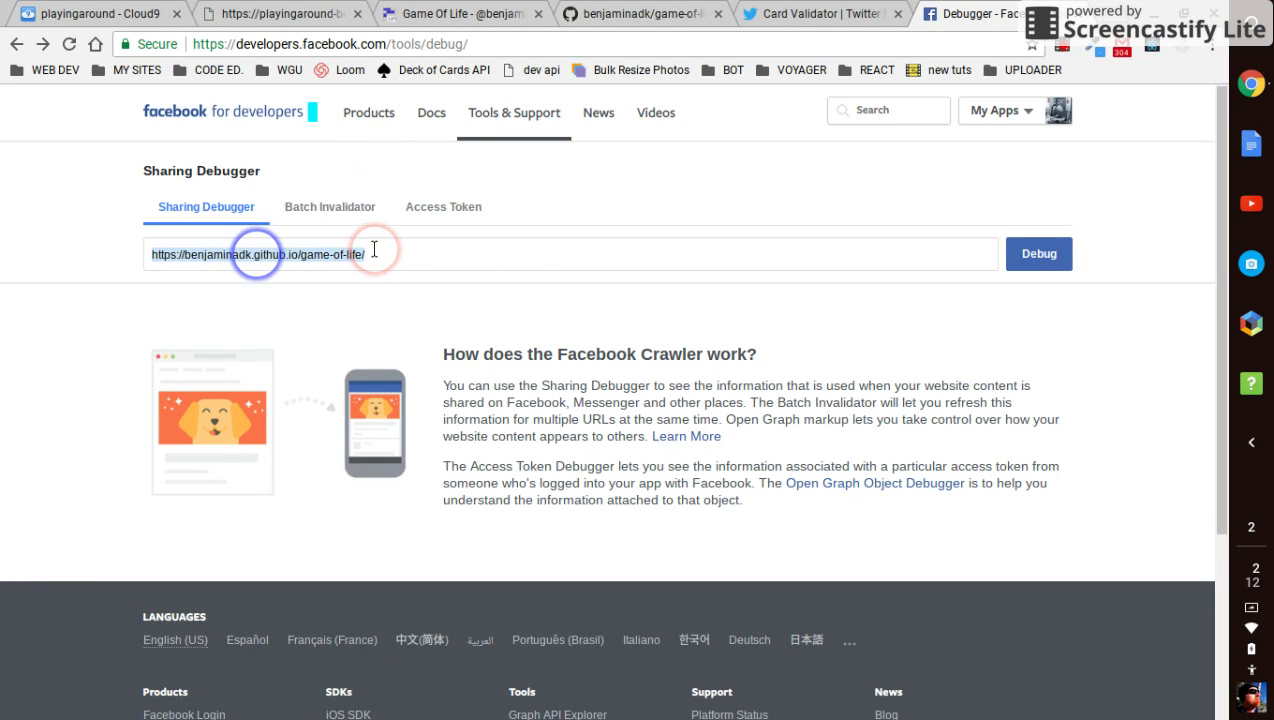
pyautogui.press('BackSpace')
pyautogui.click(256, 194)
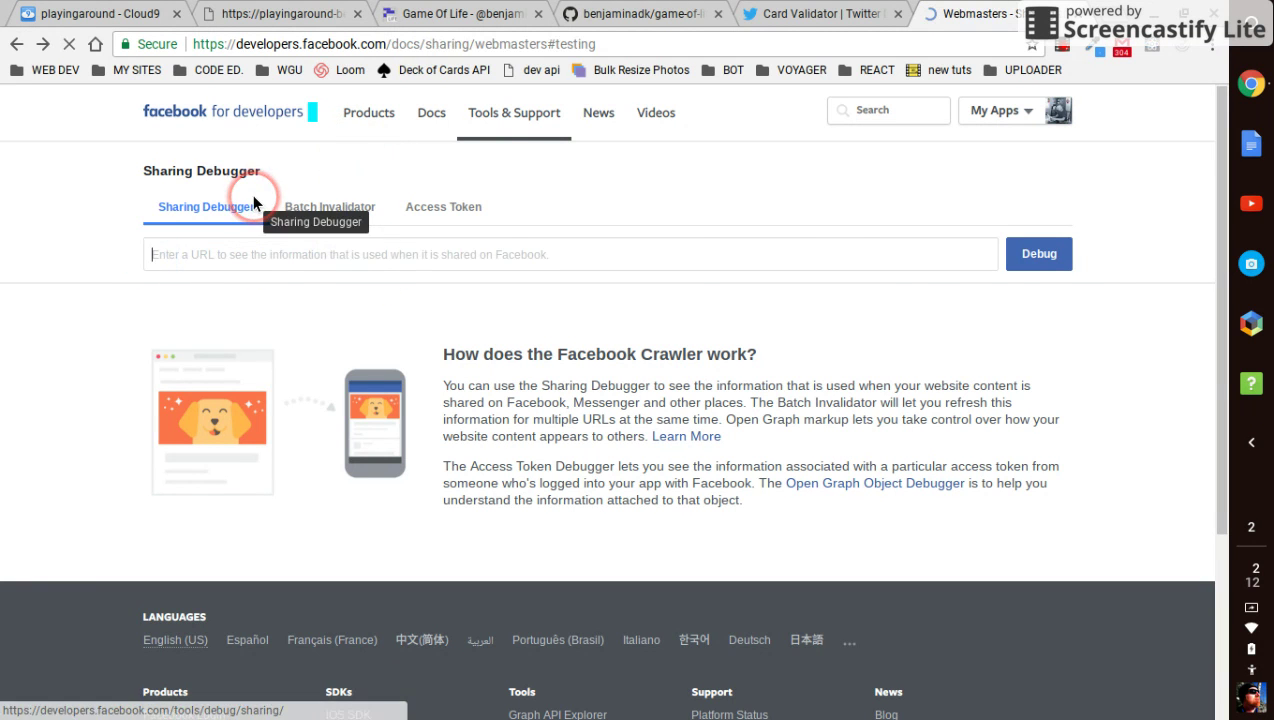
pyautogui.click(912, 220)
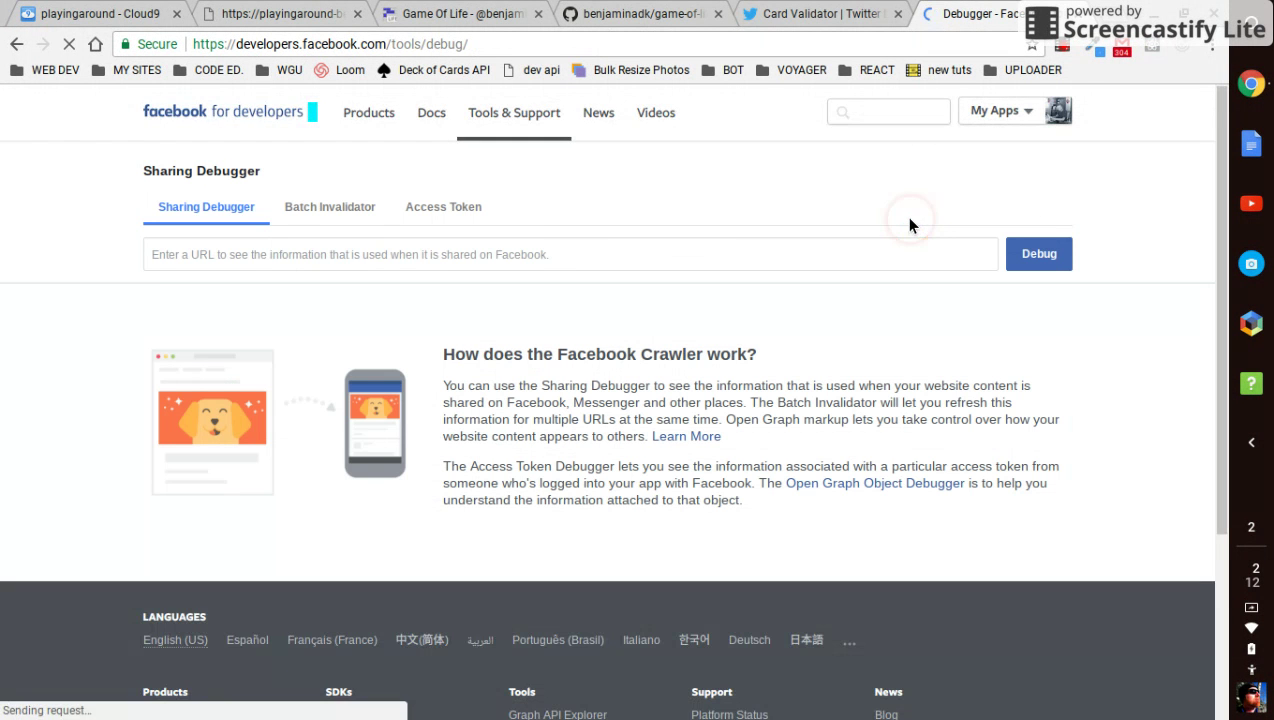
pyautogui.click(660, 241)
pyautogui.hotkey('ctrl', 'v')
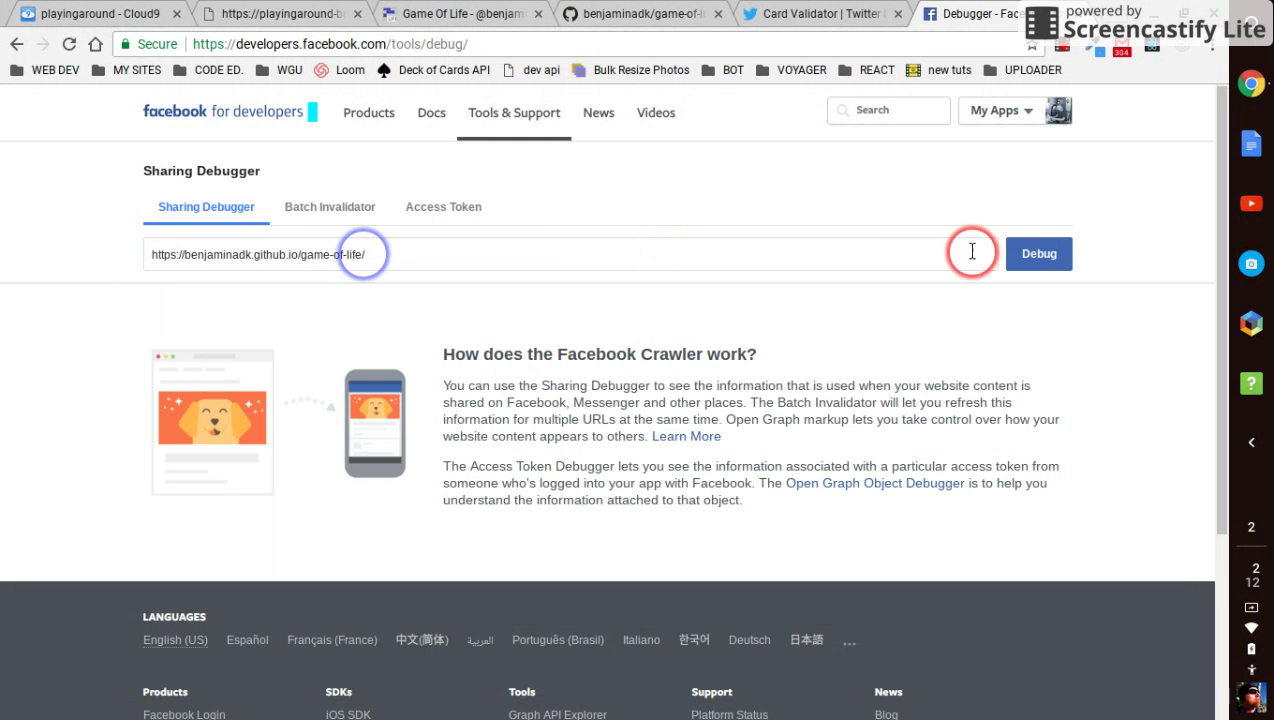
pyautogui.click(1039, 256)
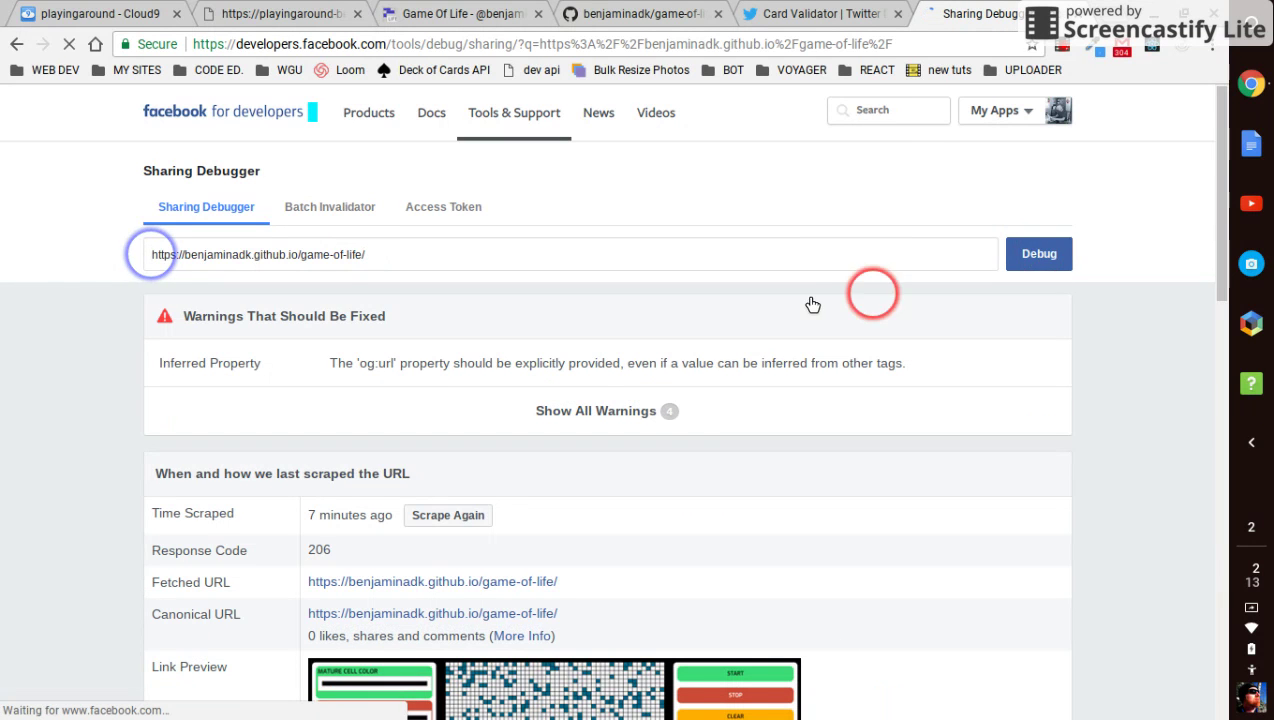
# Scrape again and check the preview shows the new og:description and game-of-life.png image
pyautogui.scroll(-5, 213, 418)
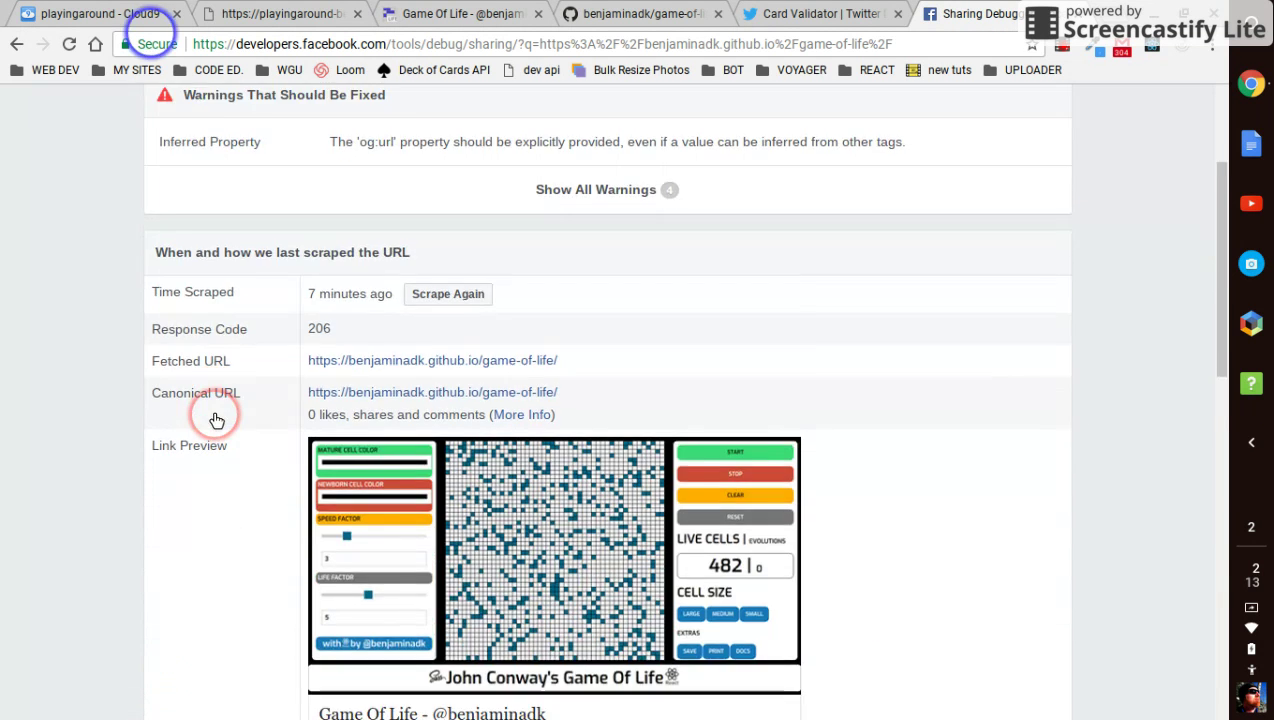
pyautogui.scroll(3, 213, 418)
pyautogui.click(425, 240)
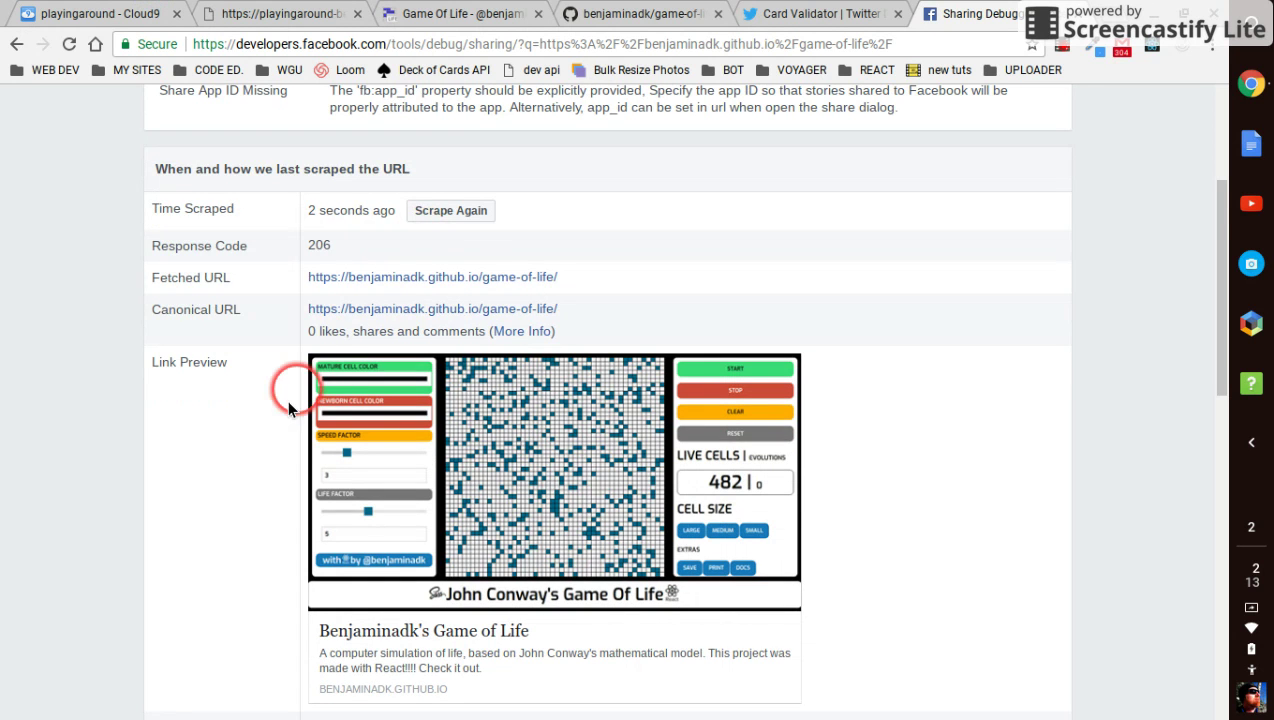
pyautogui.scroll(-2, 258, 493)
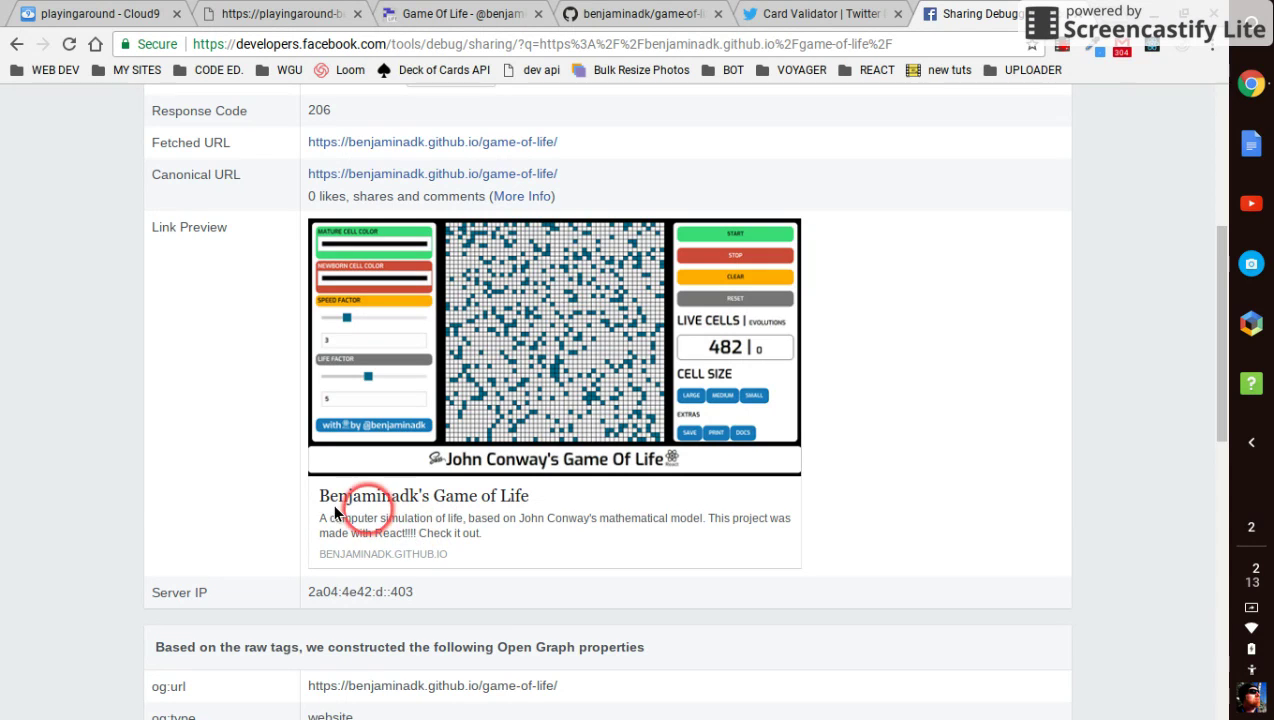
pyautogui.scroll(-1, 171, 489)
pyautogui.scroll(-1, 171, 487)
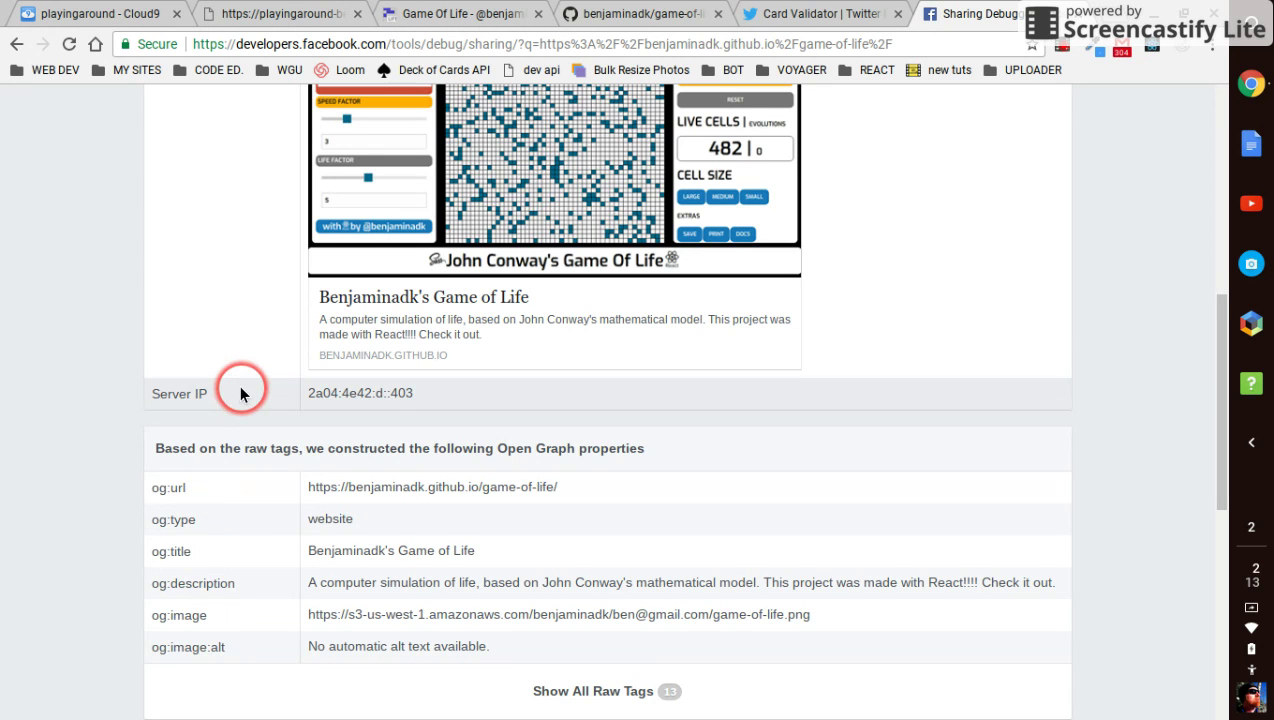
pyautogui.scroll(2, 237, 392)
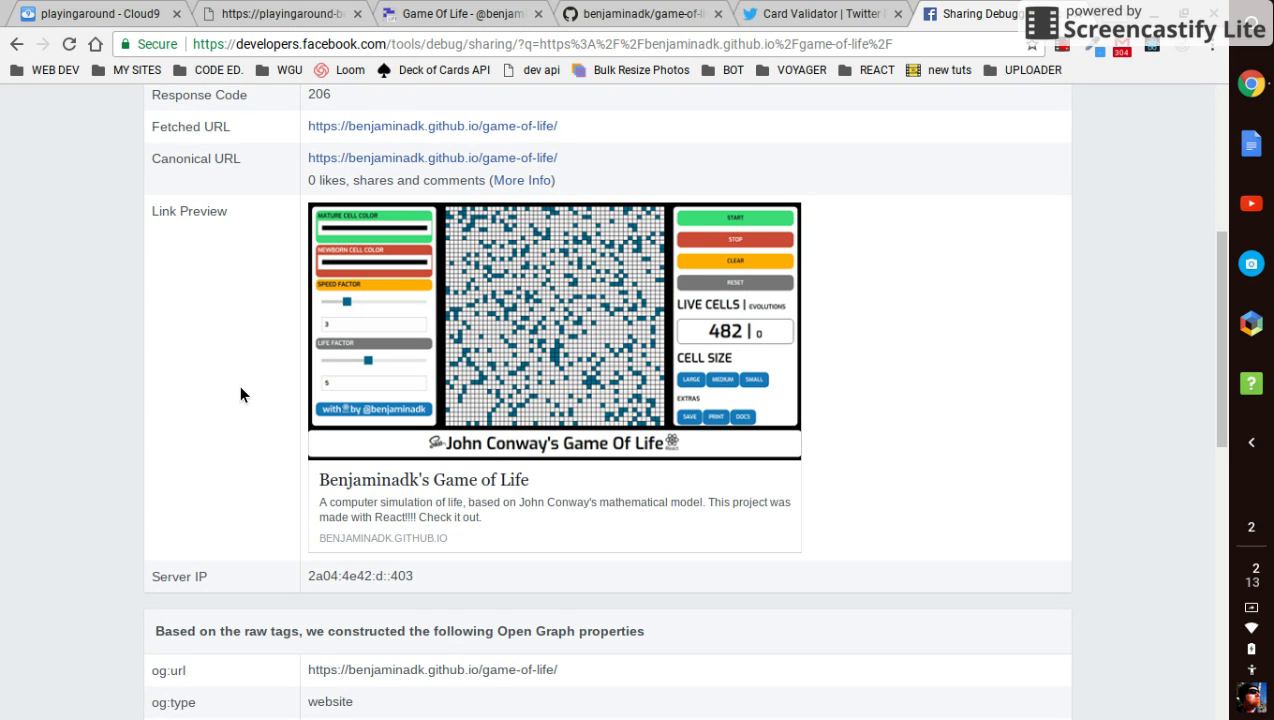
# From the generated meta tags page, remove 'api/metatags' from the address to load the AWS S3 Uploader home page
pyautogui.click(242, 22)
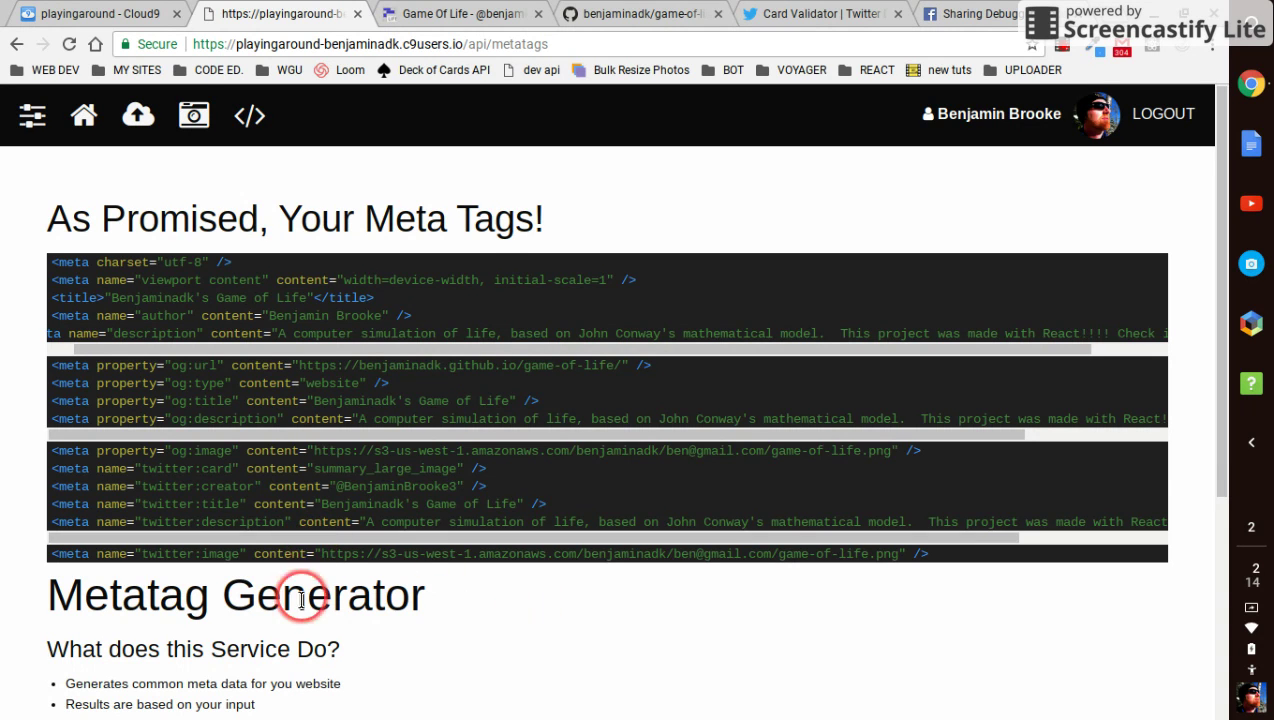
pyautogui.scroll(-3, 308, 605)
pyautogui.scroll(-2, 311, 612)
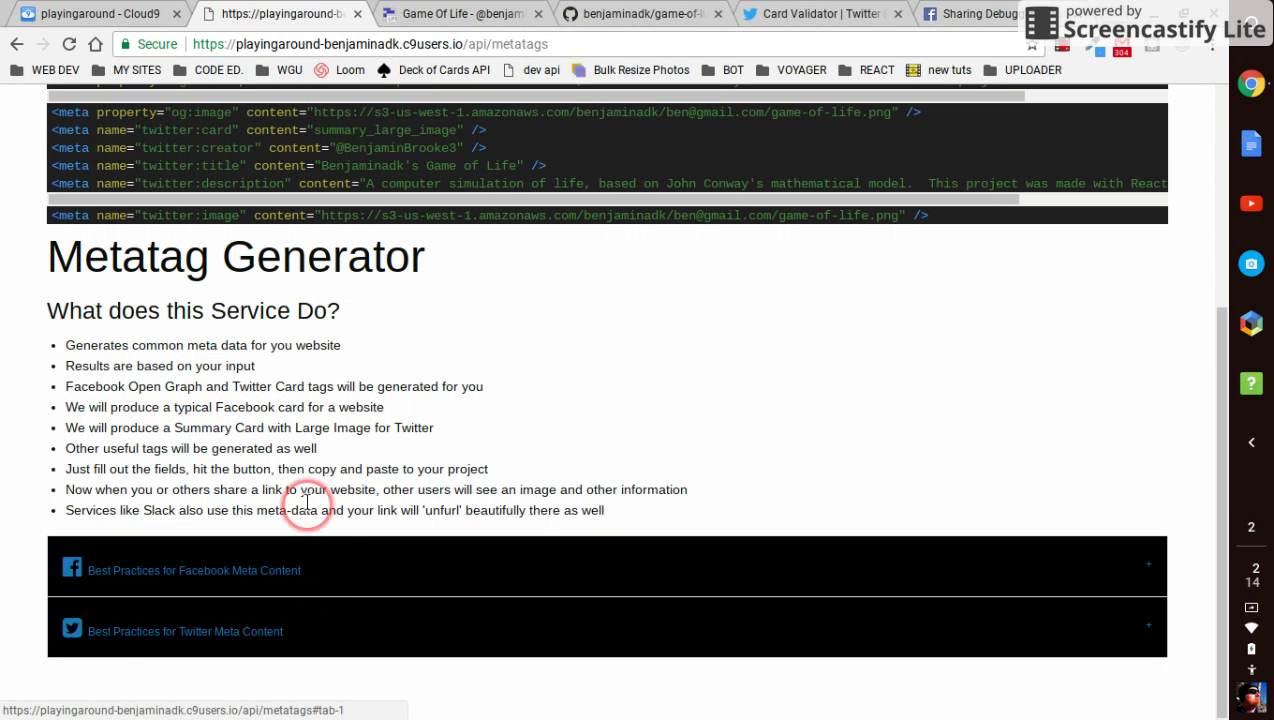
pyautogui.moveTo(550, 44); pyautogui.dragTo(470, 44)
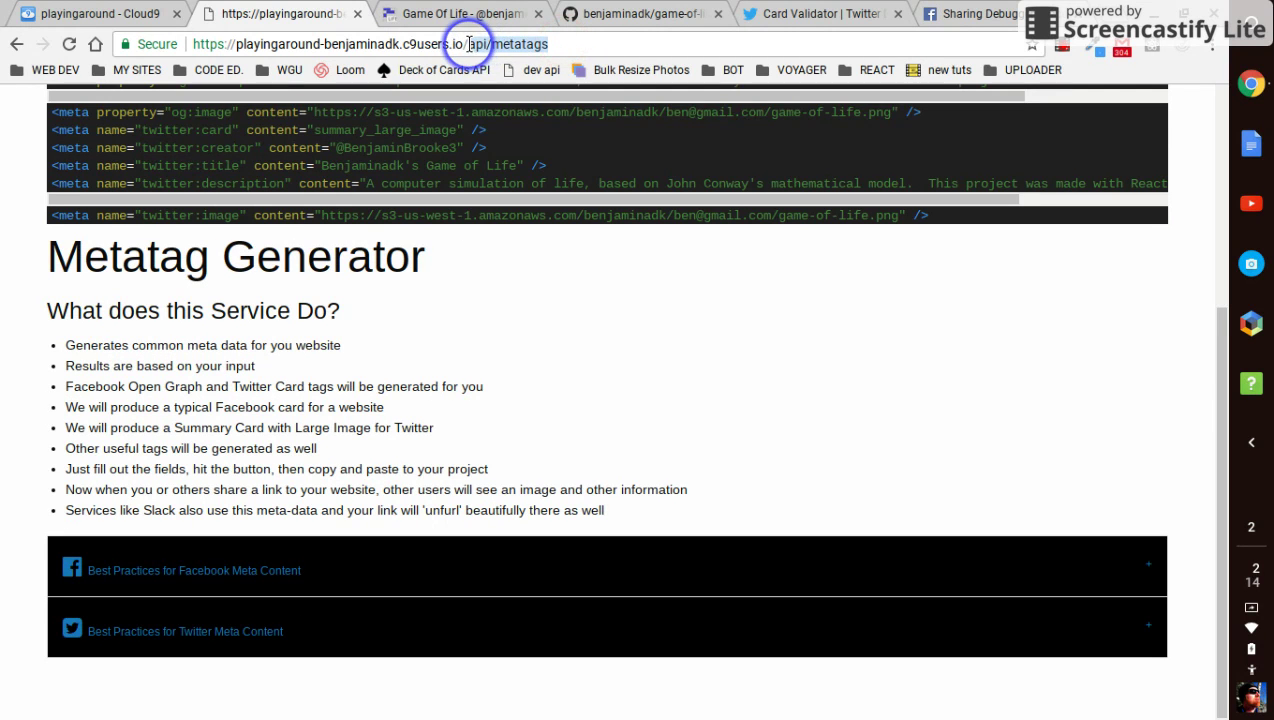
pyautogui.press('BackSpace')
pyautogui.press('Return')
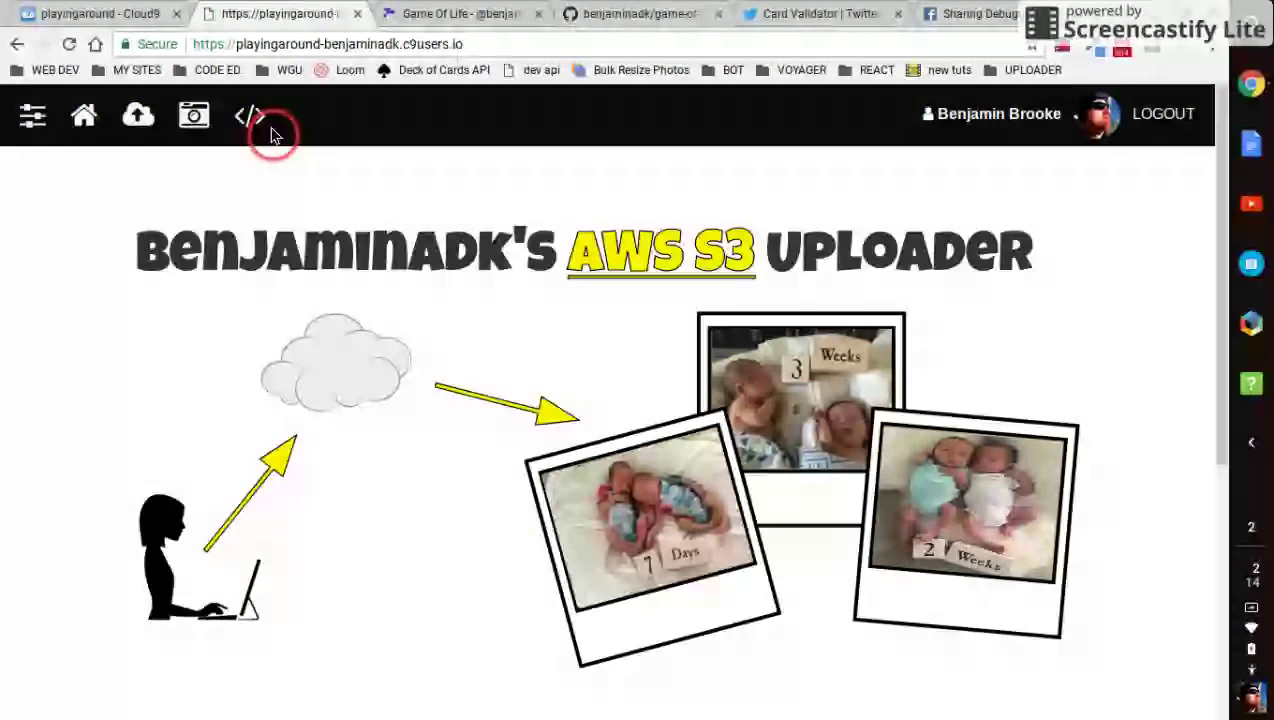
# Submit the Metatag Generator form with title and description blank and only looselady (1).jpeg selected
pyautogui.click(262, 117)
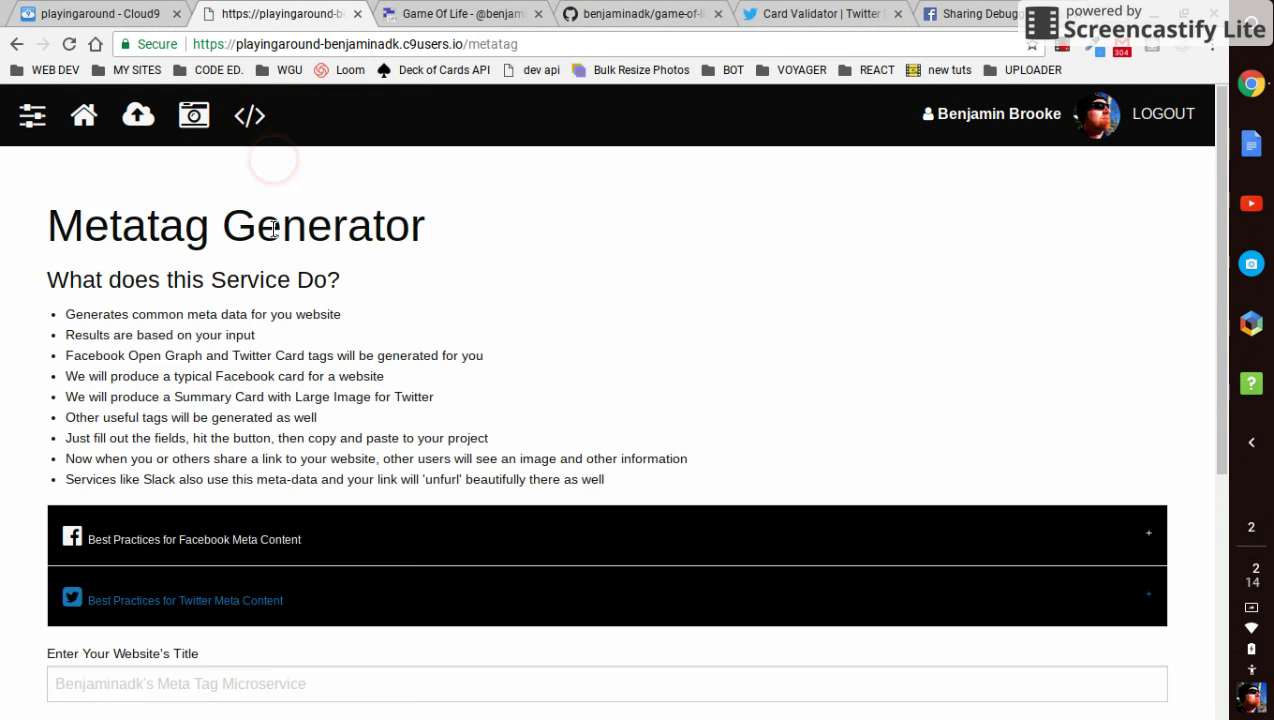
pyautogui.scroll(-3, 304, 390)
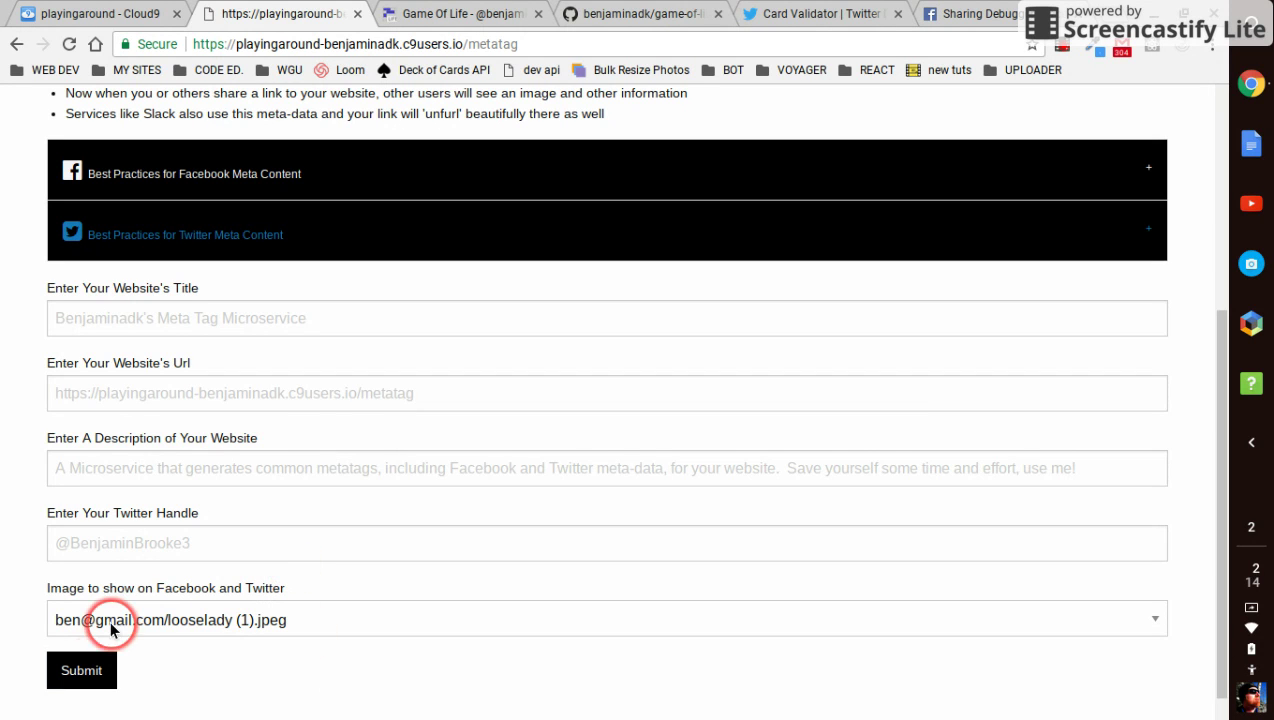
pyautogui.click(86, 674)
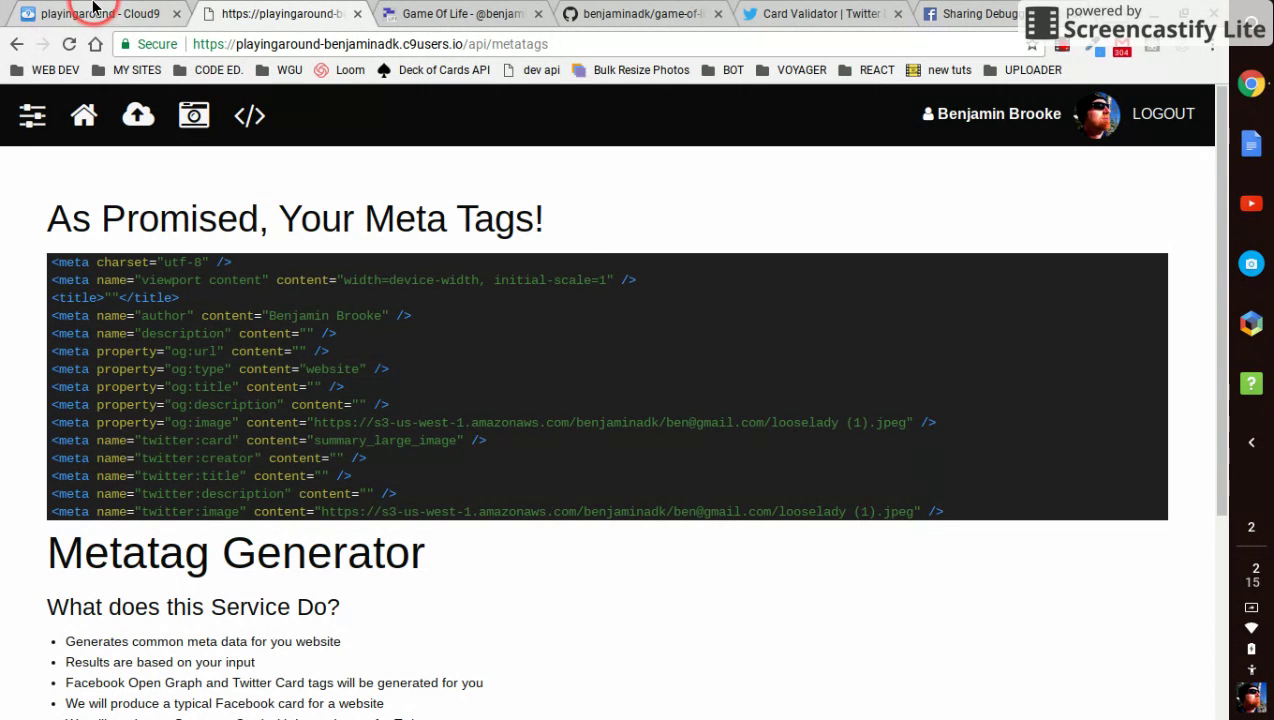
pyautogui.click(98, 20)
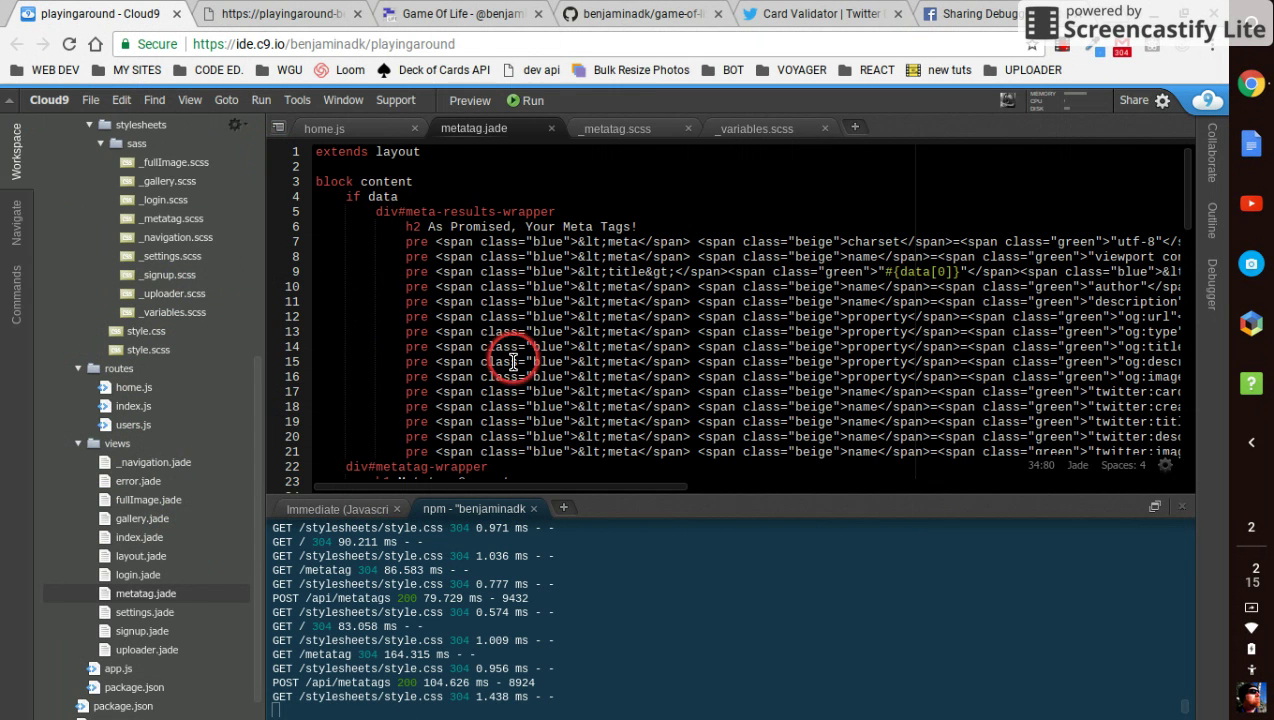
pyautogui.click(311, 17)
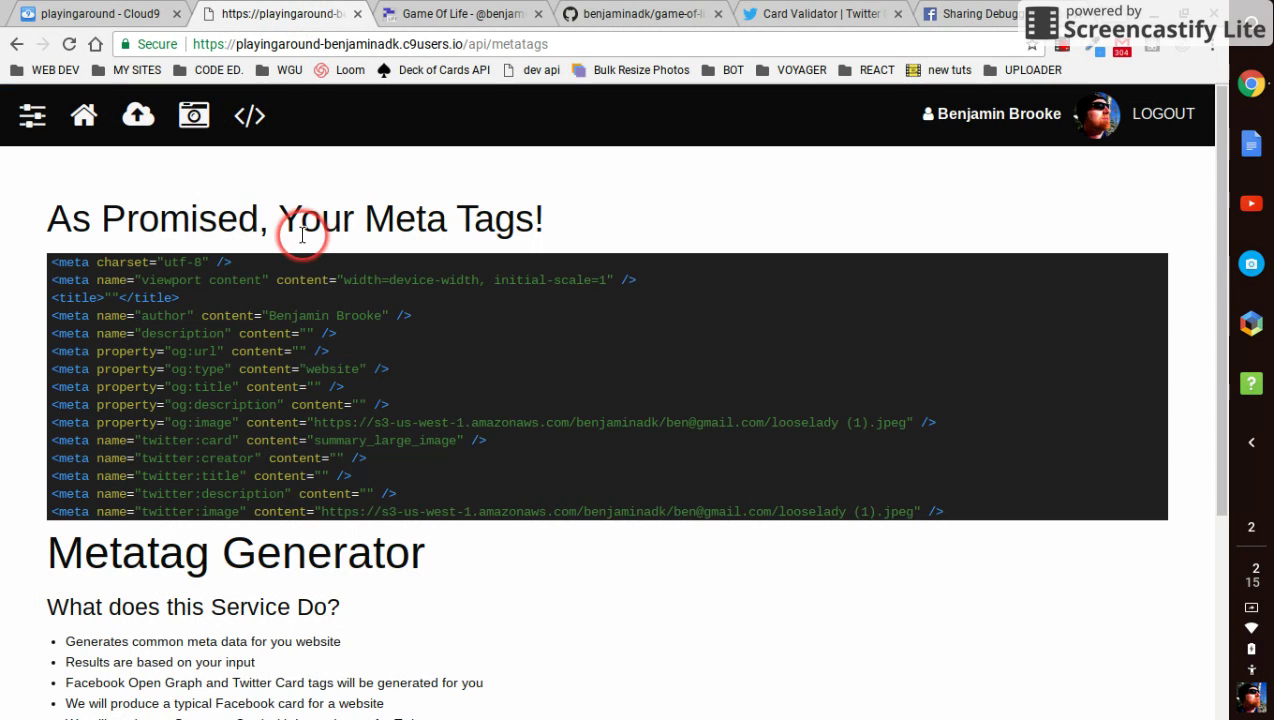
pyautogui.click(133, 14)
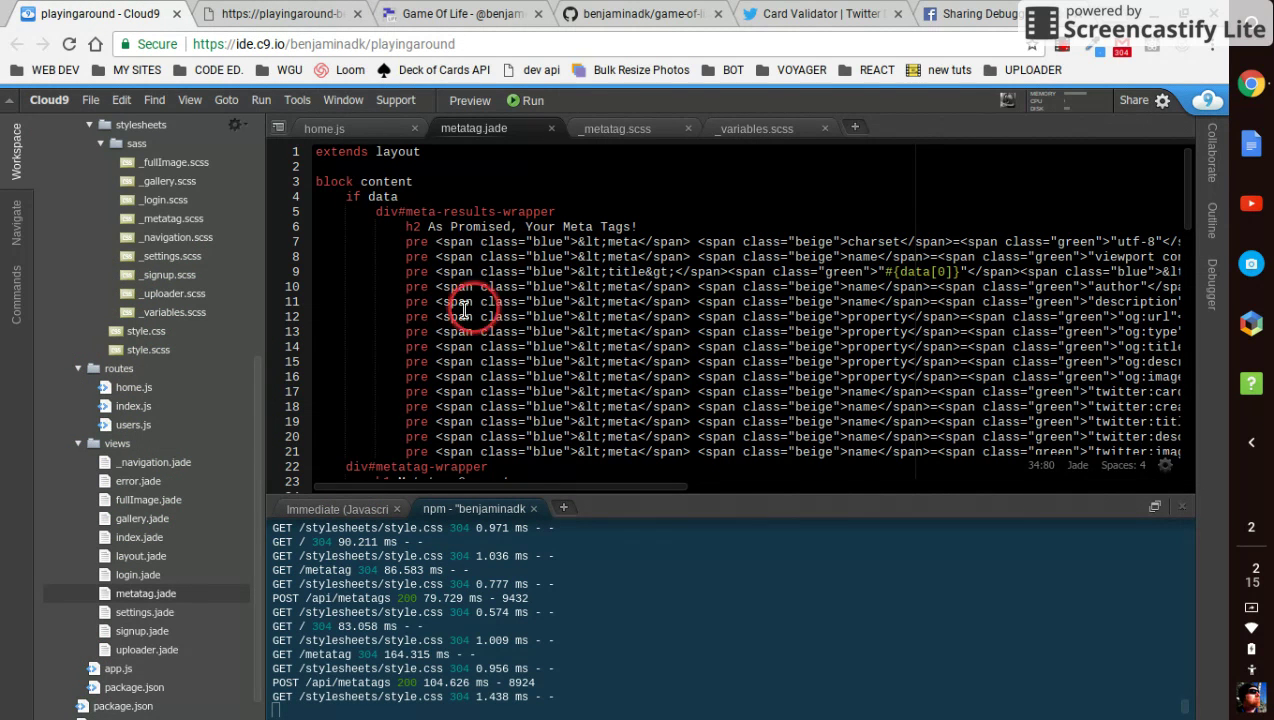
pyautogui.click(248, 16)
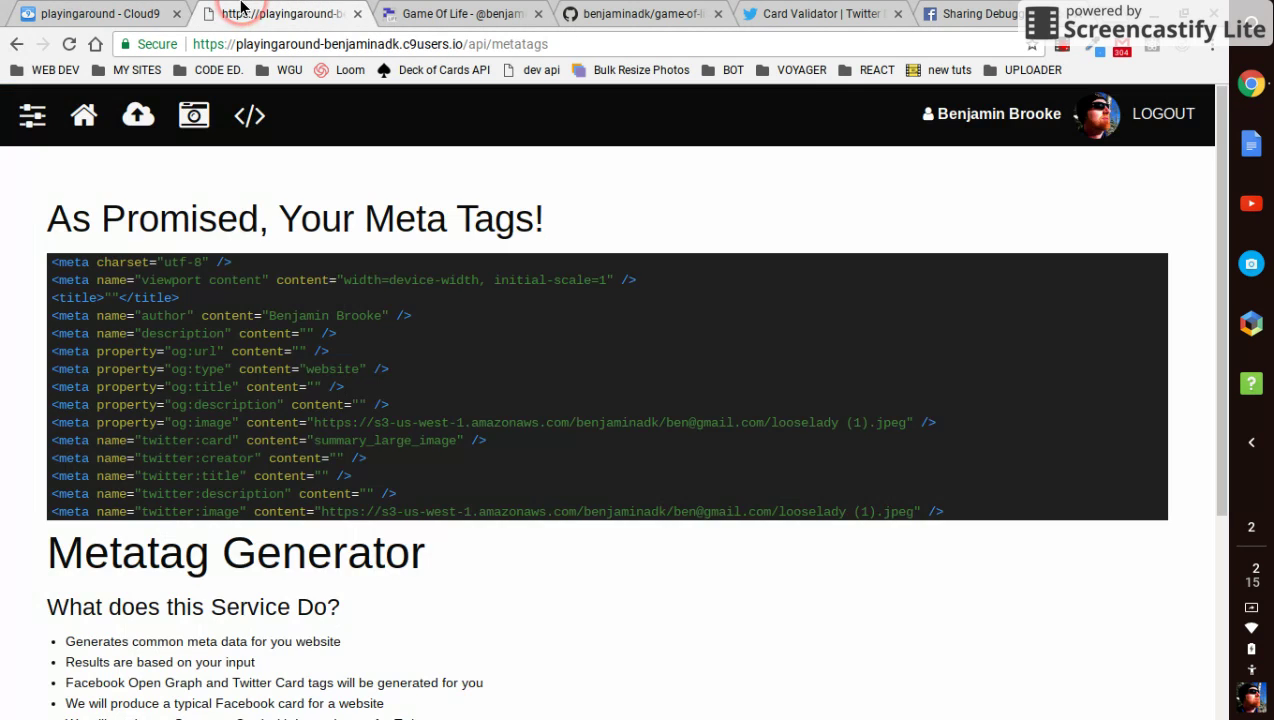